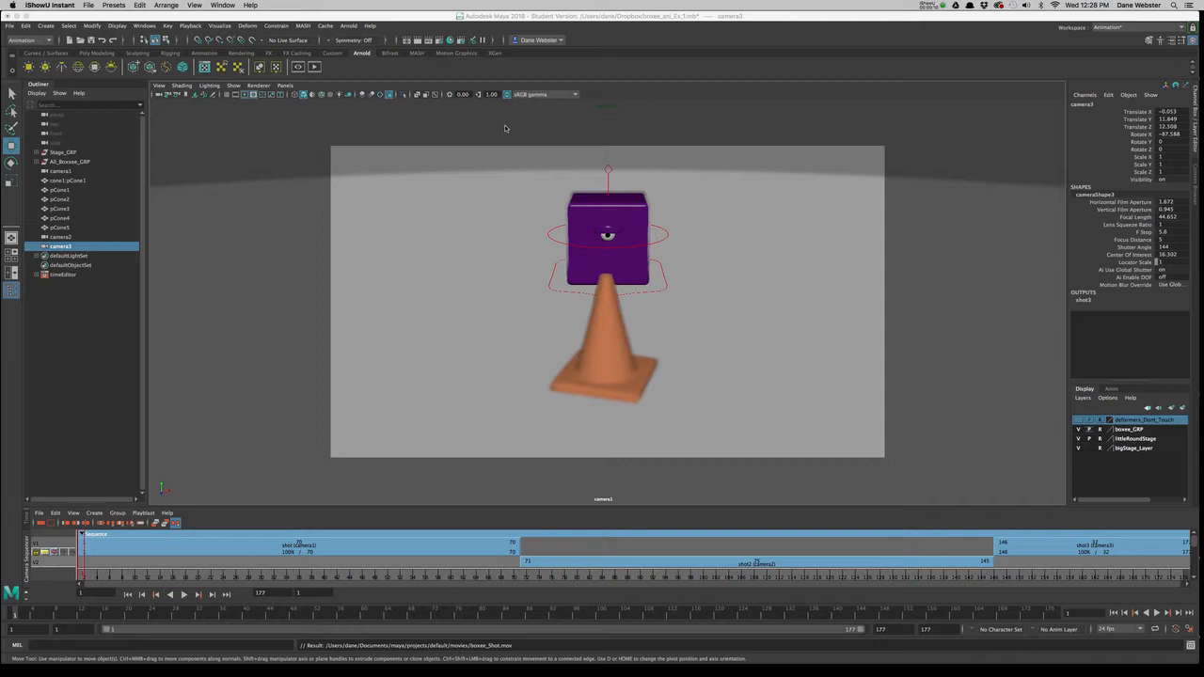
Play the camera sequence through its first two shots, stop playback, and return the playhead to the start
click(136, 578)
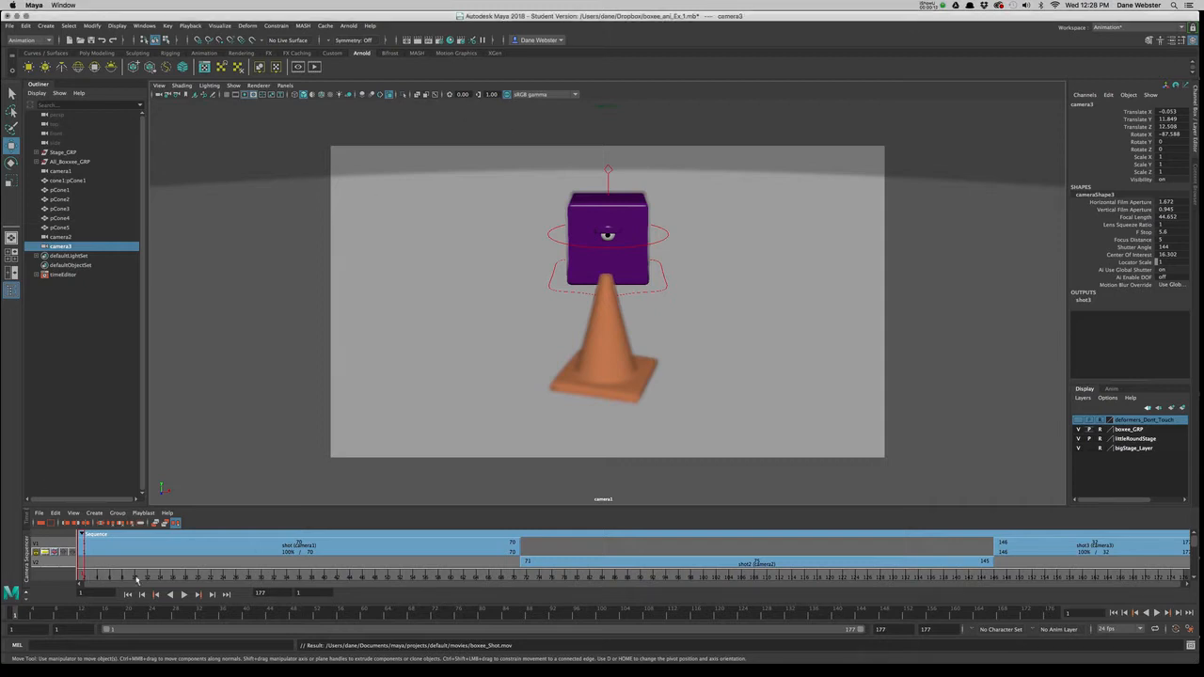
mouse_move(83, 578)
mouse_down()
mouse_move(479, 595)
mouse_move(602, 581)
mouse_move(325, 580)
mouse_move(738, 583)
mouse_move(1167, 612)
mouse_move(105, 584)
mouse_up()
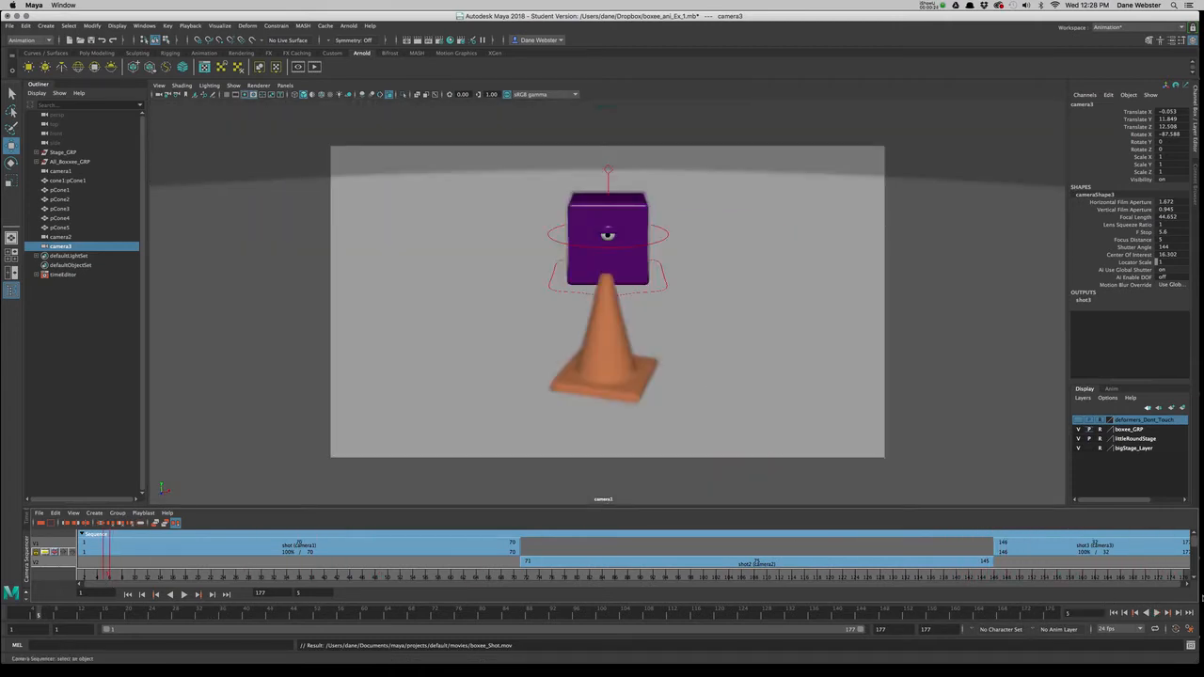
click(183, 595)
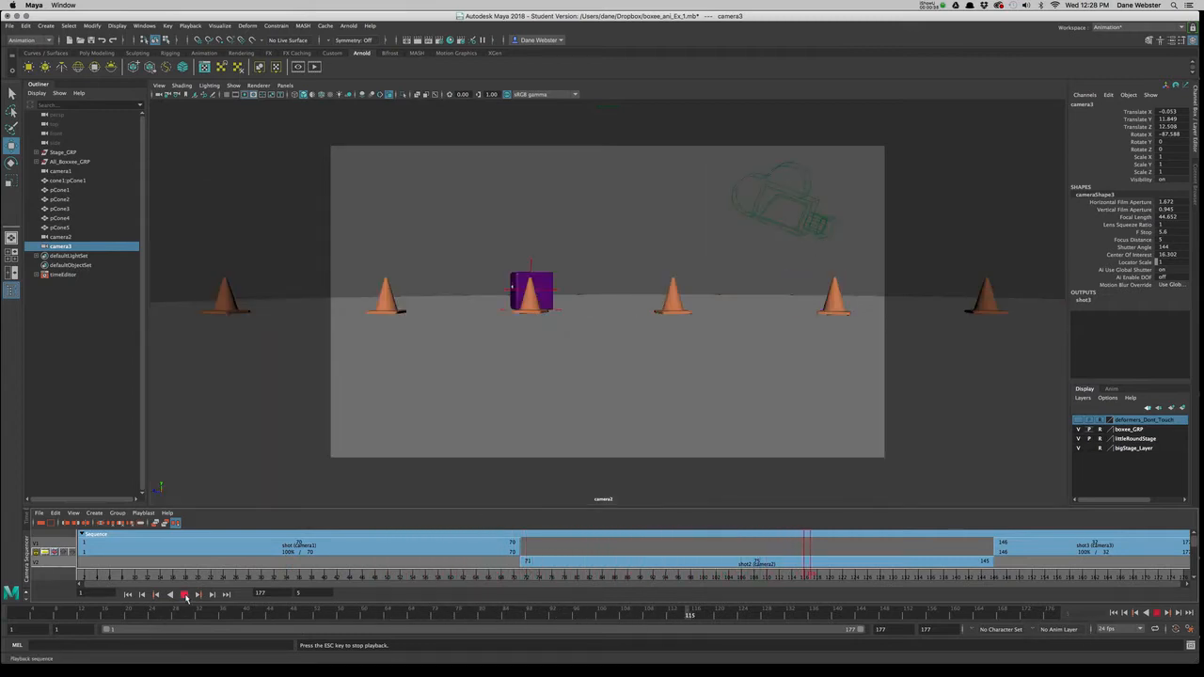
click(186, 597)
drag(206, 573, 28, 569)
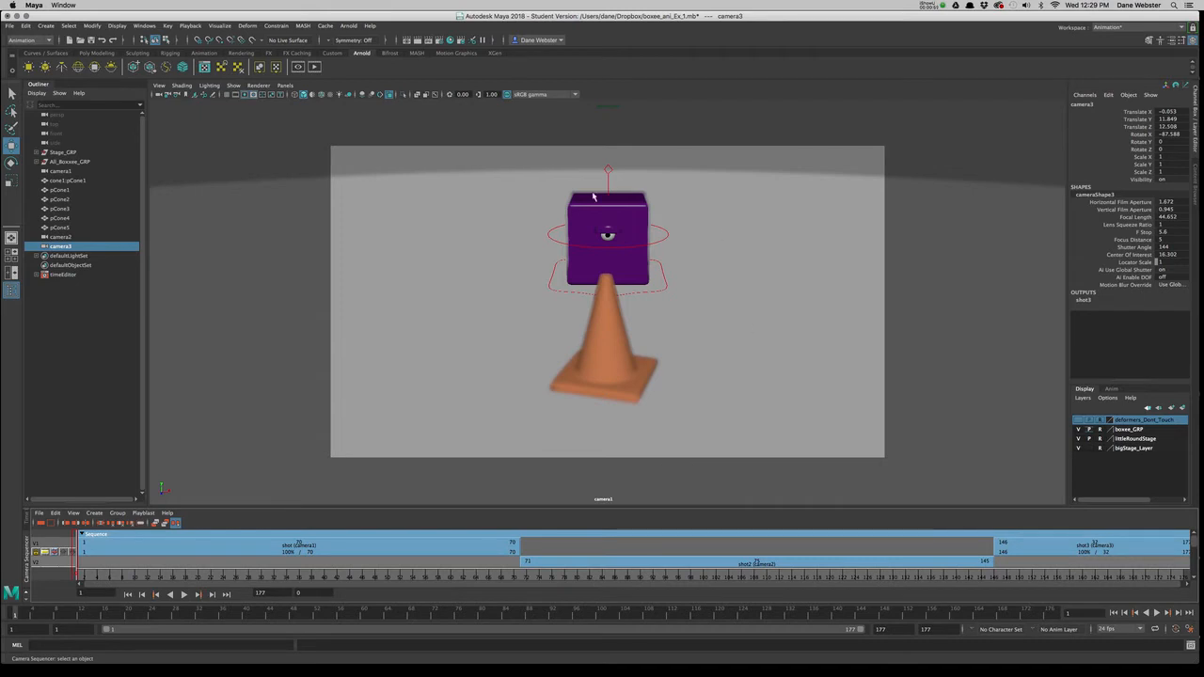
Set the current project to the default folder inside maya/projects
click(10, 27)
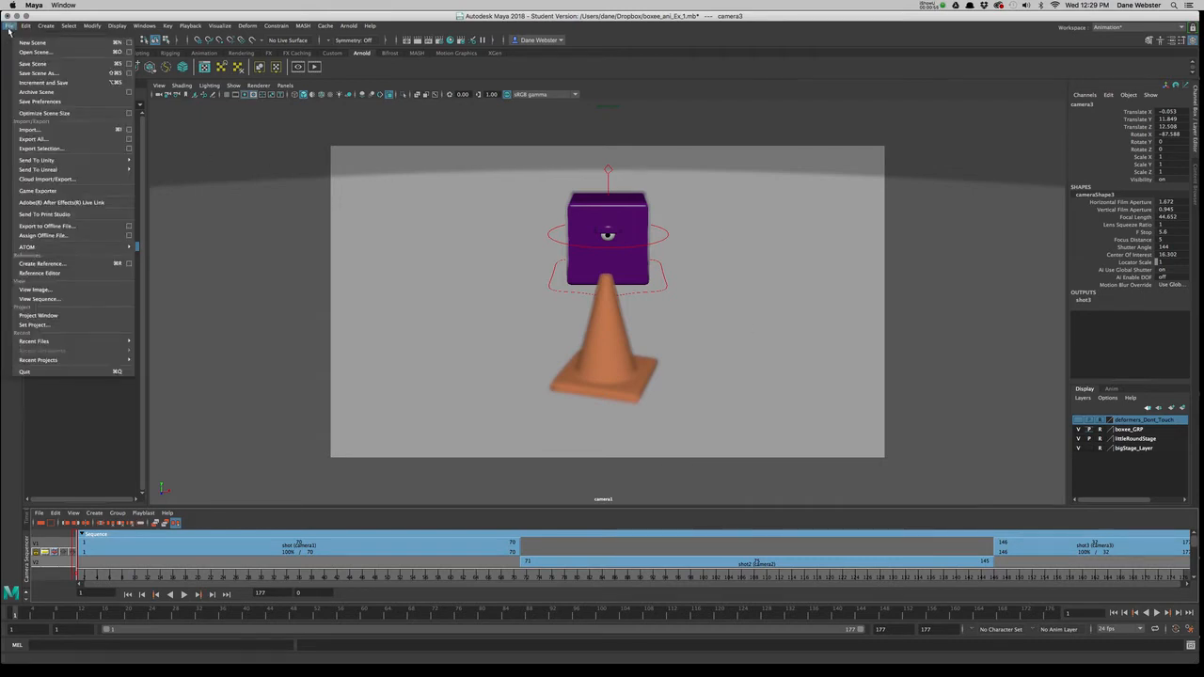
click(42, 327)
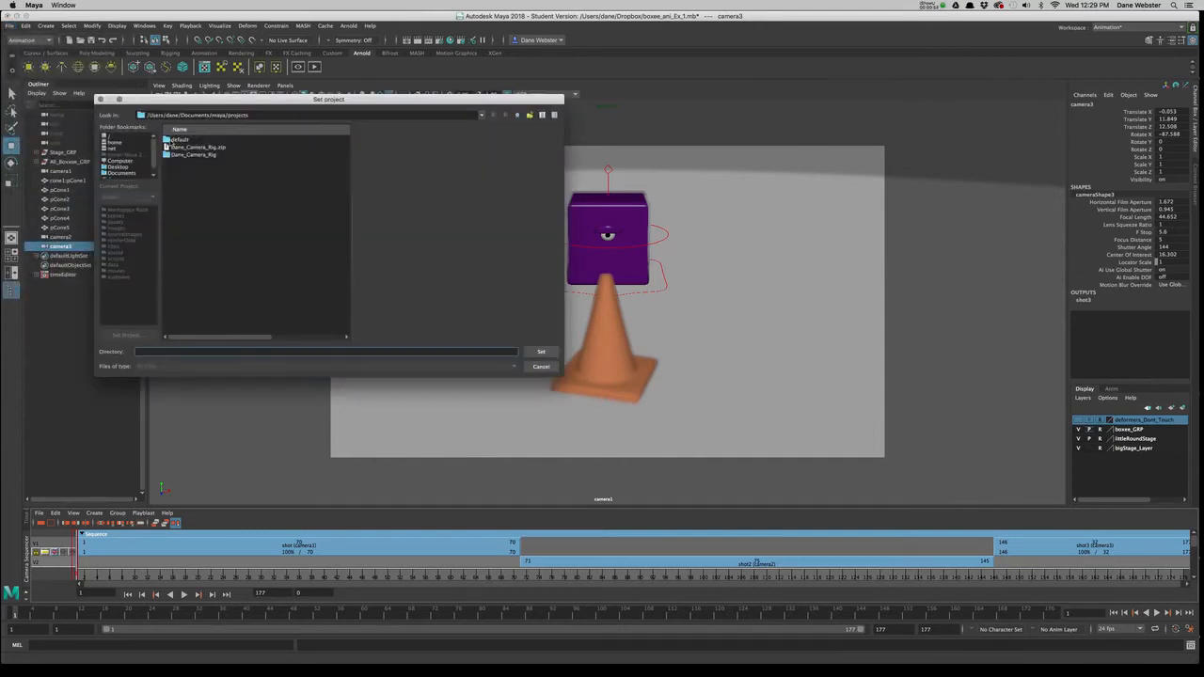
double_click(177, 139)
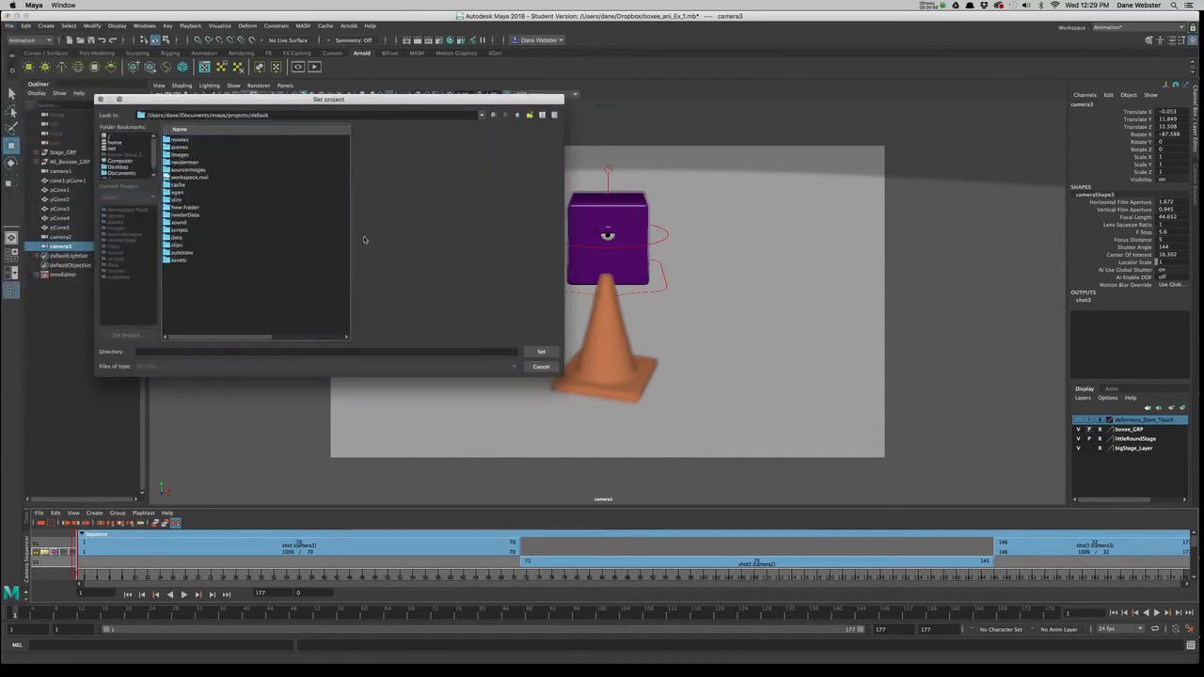
click(541, 351)
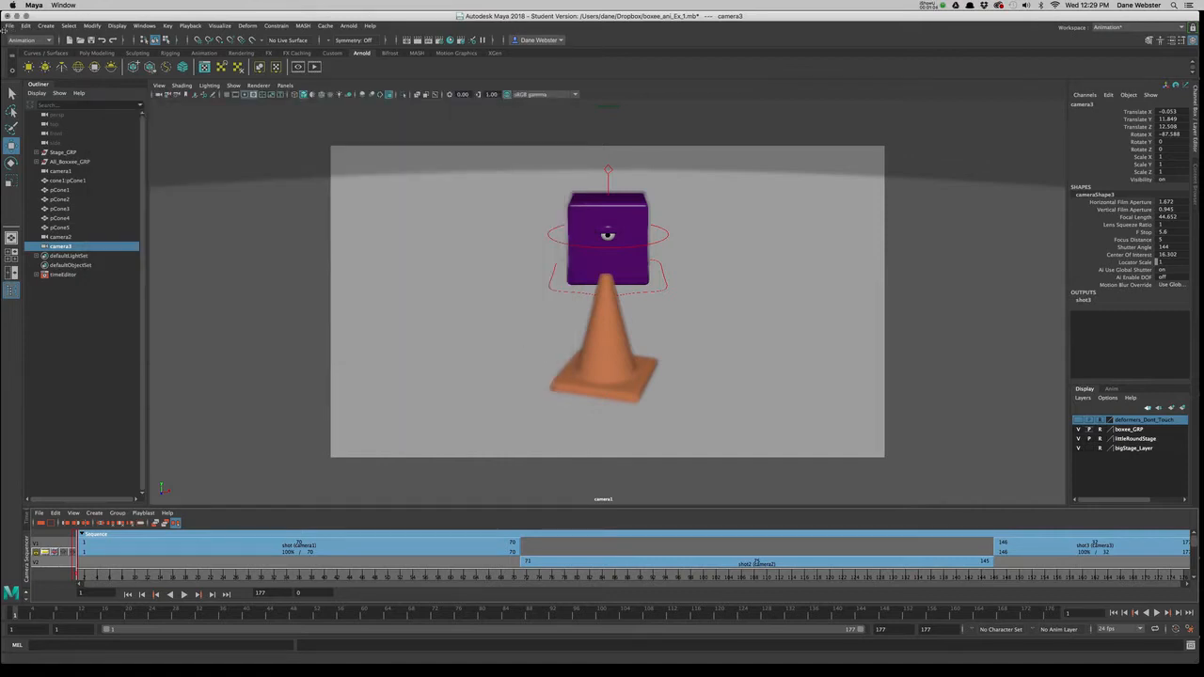
Check which project is current in the Save As dialog, listing the available projects, and close it without saving
click(10, 26)
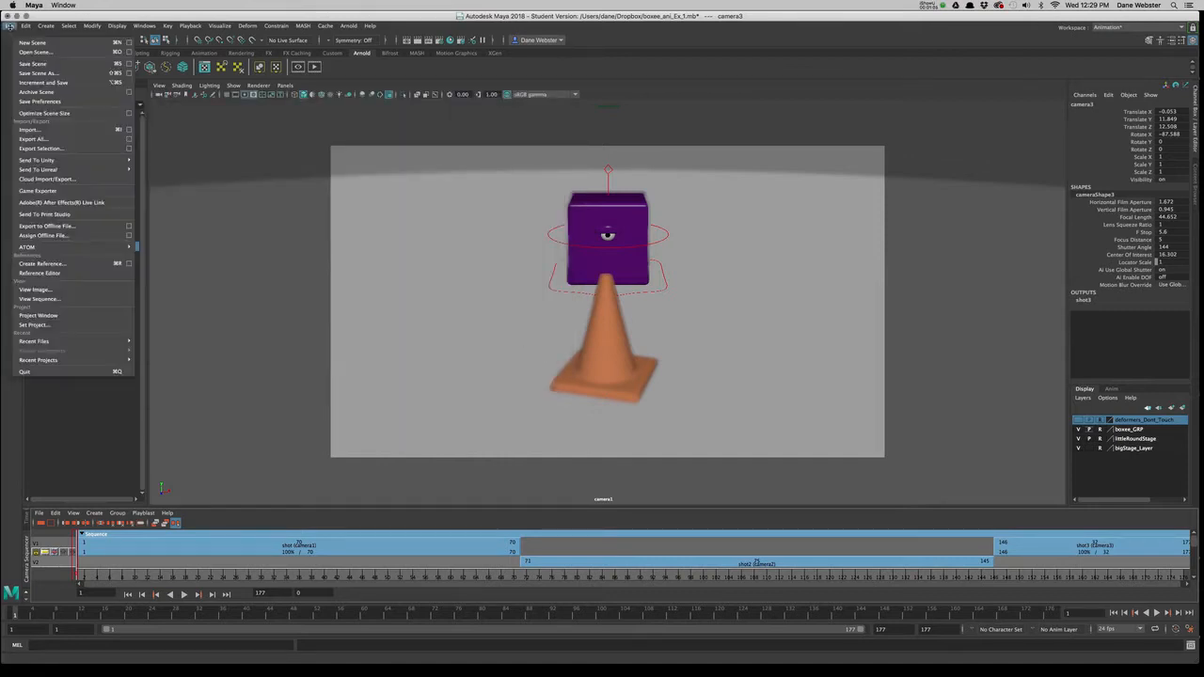
click(38, 72)
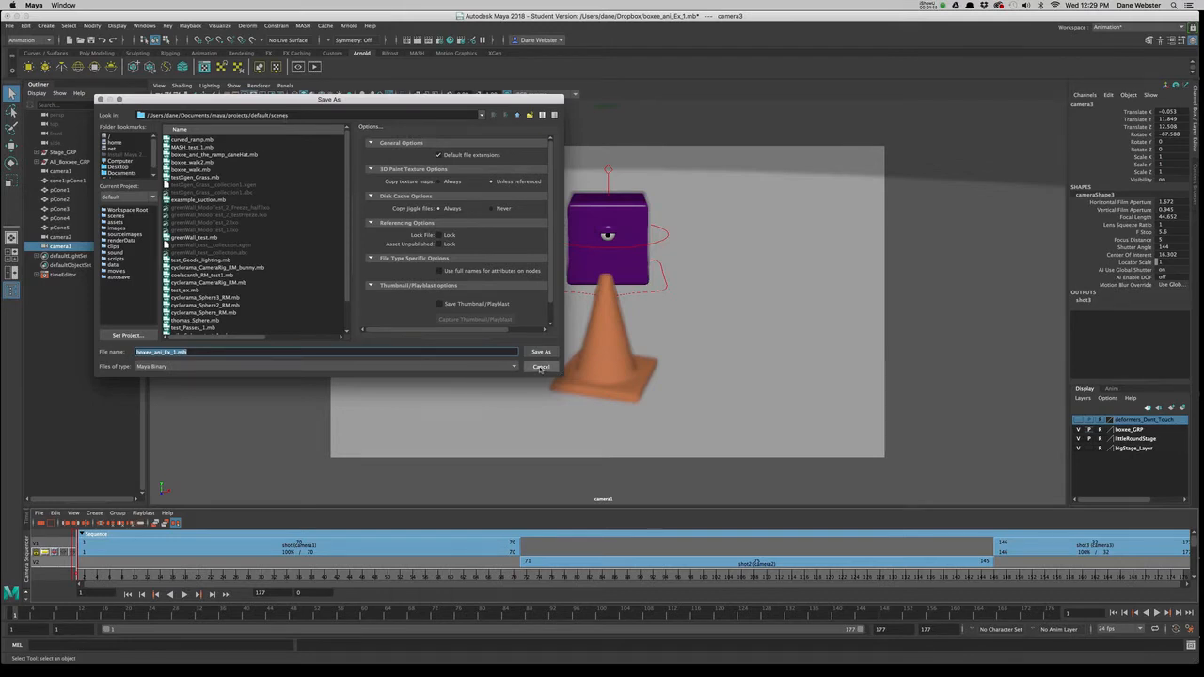
click(539, 368)
click(10, 25)
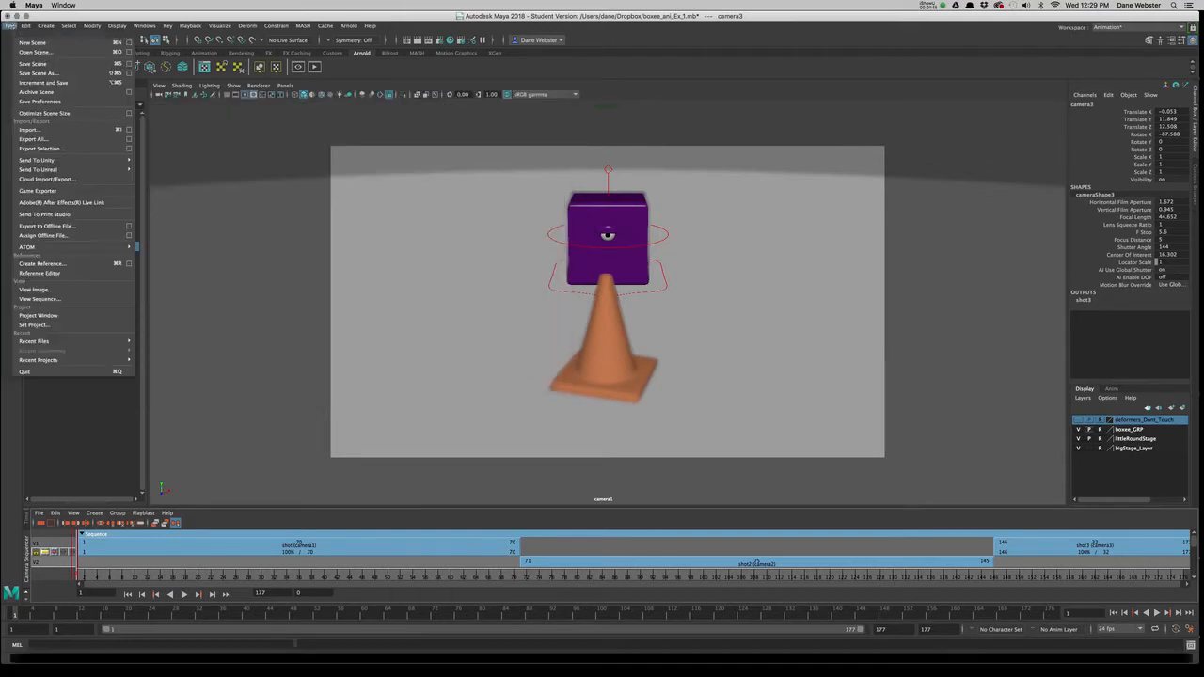
click(37, 73)
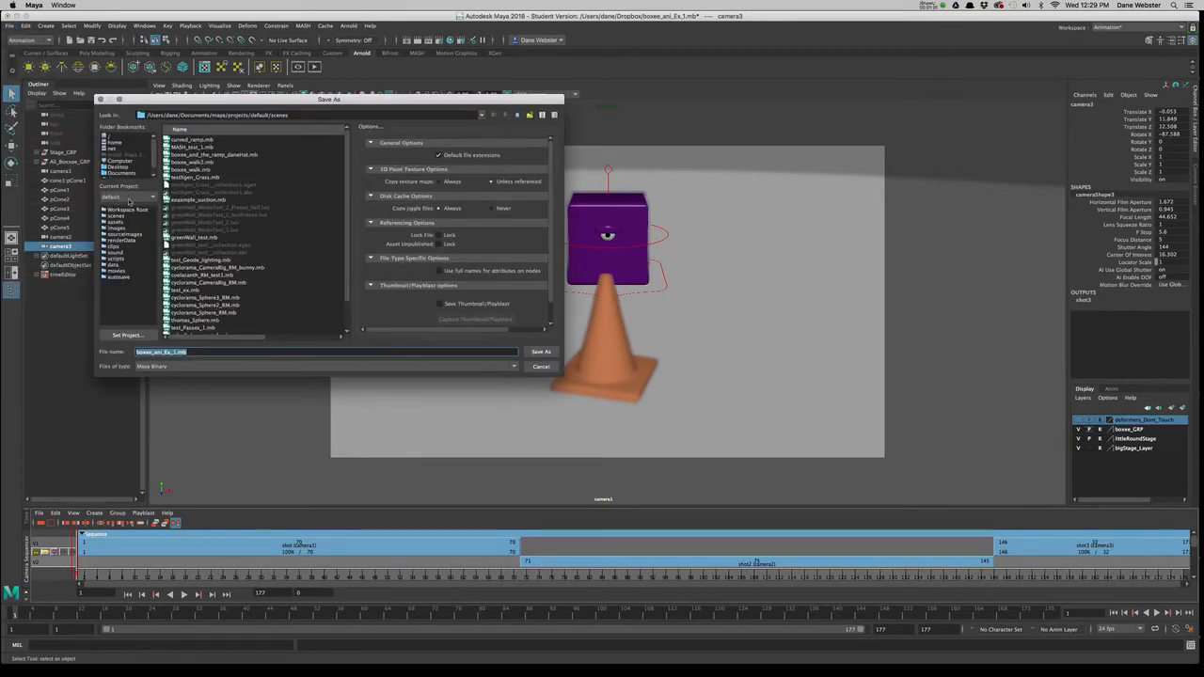
click(154, 199)
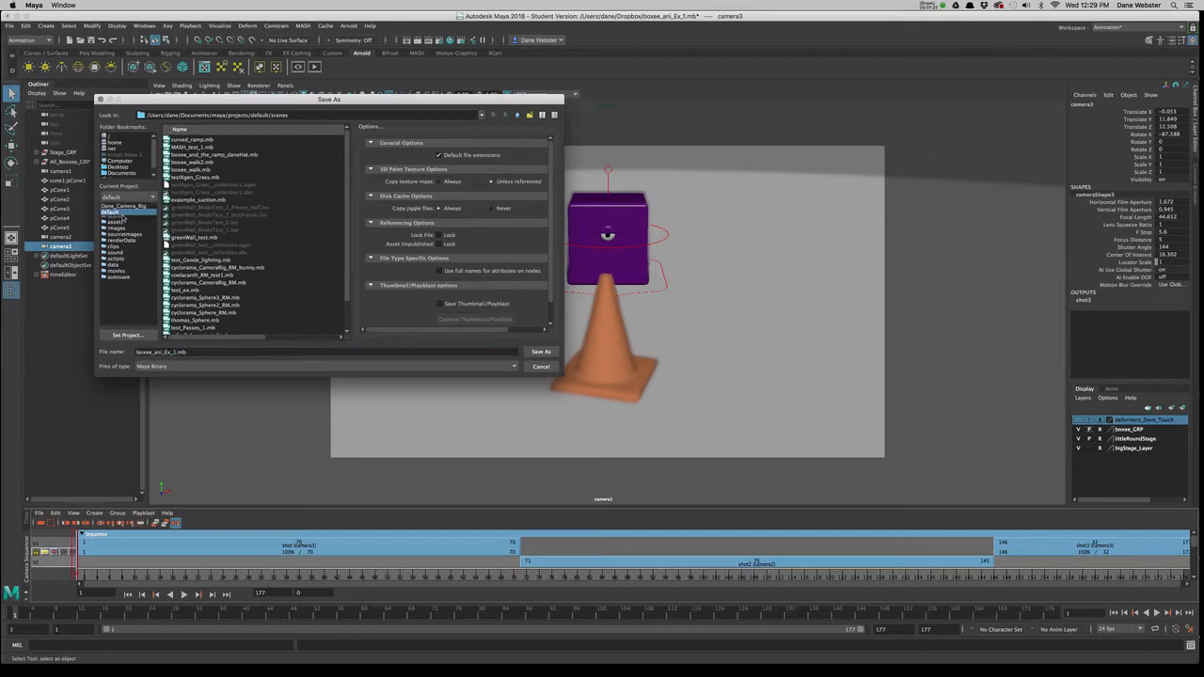
click(123, 309)
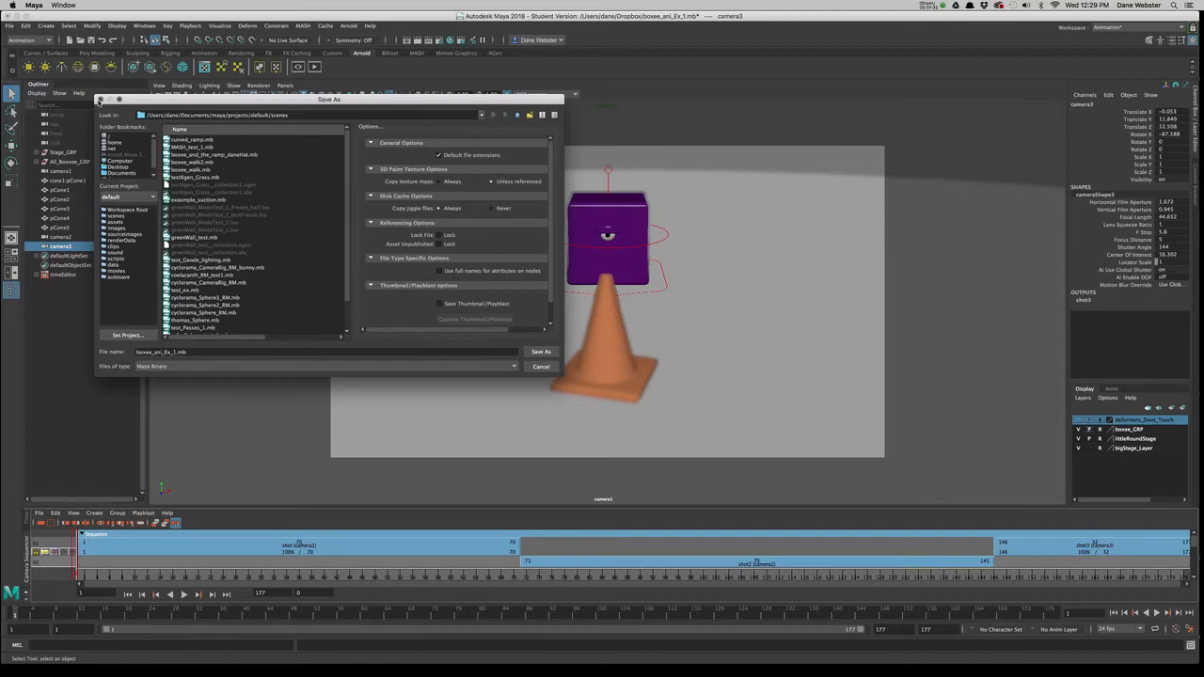
click(101, 99)
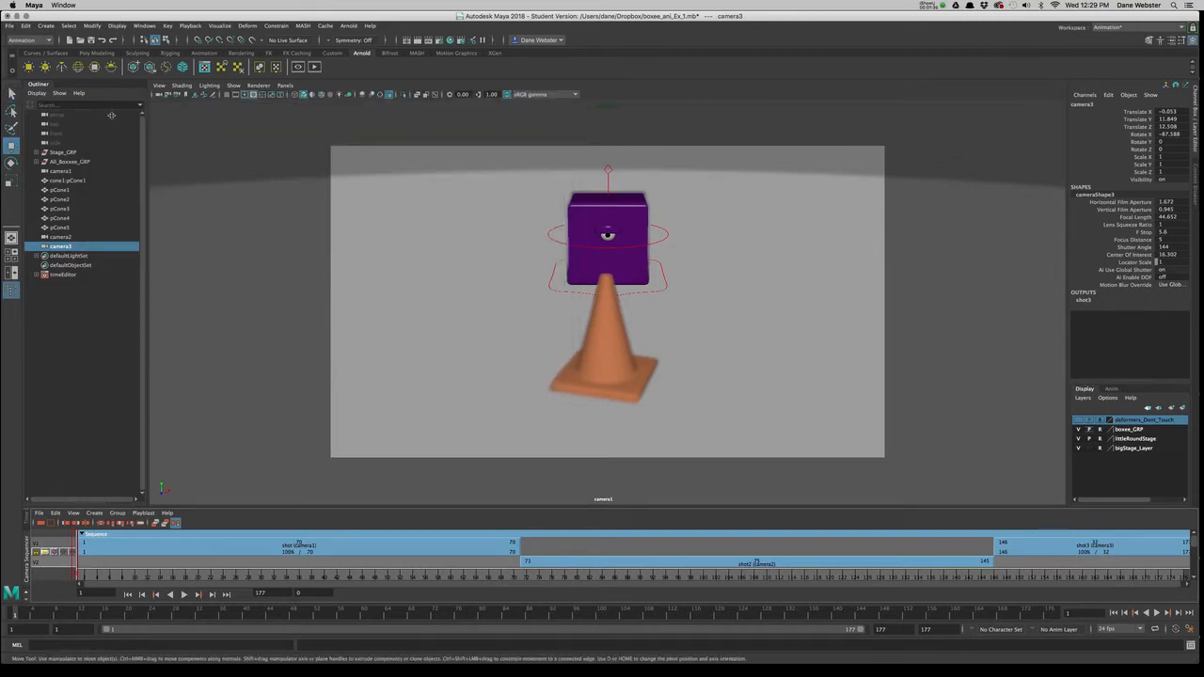
Inspect the contents of the default project folder in the Set Project dialog, leaving it without setting a project
click(9, 26)
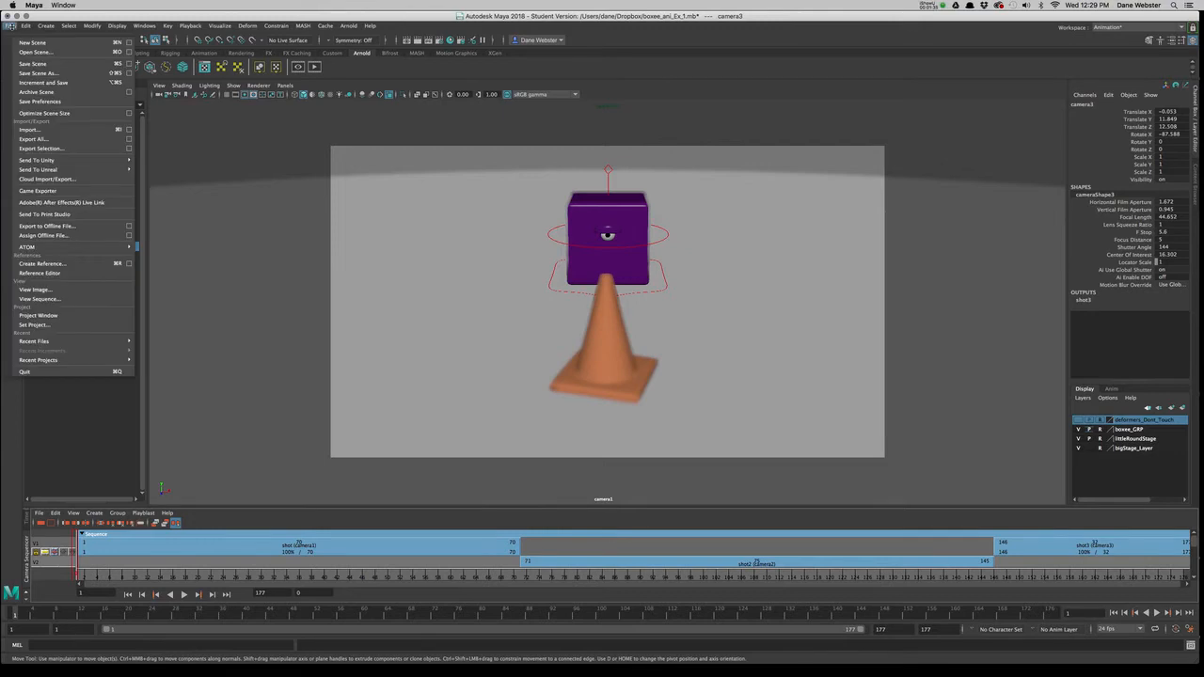
click(34, 325)
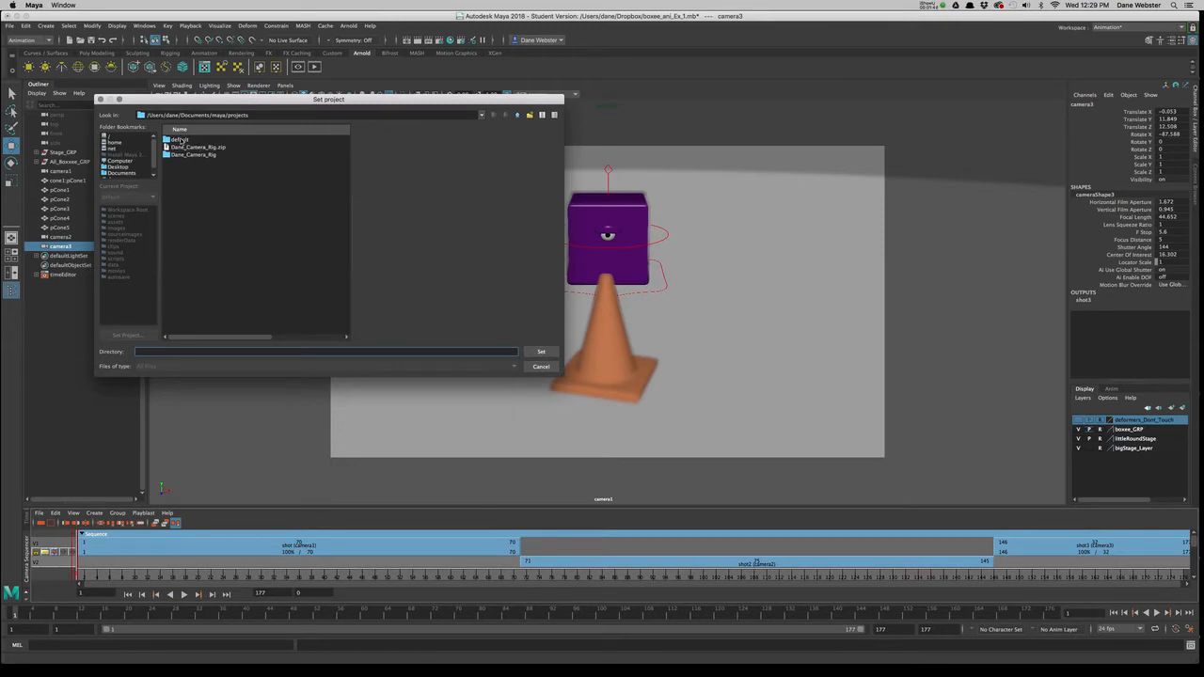
double_click(177, 140)
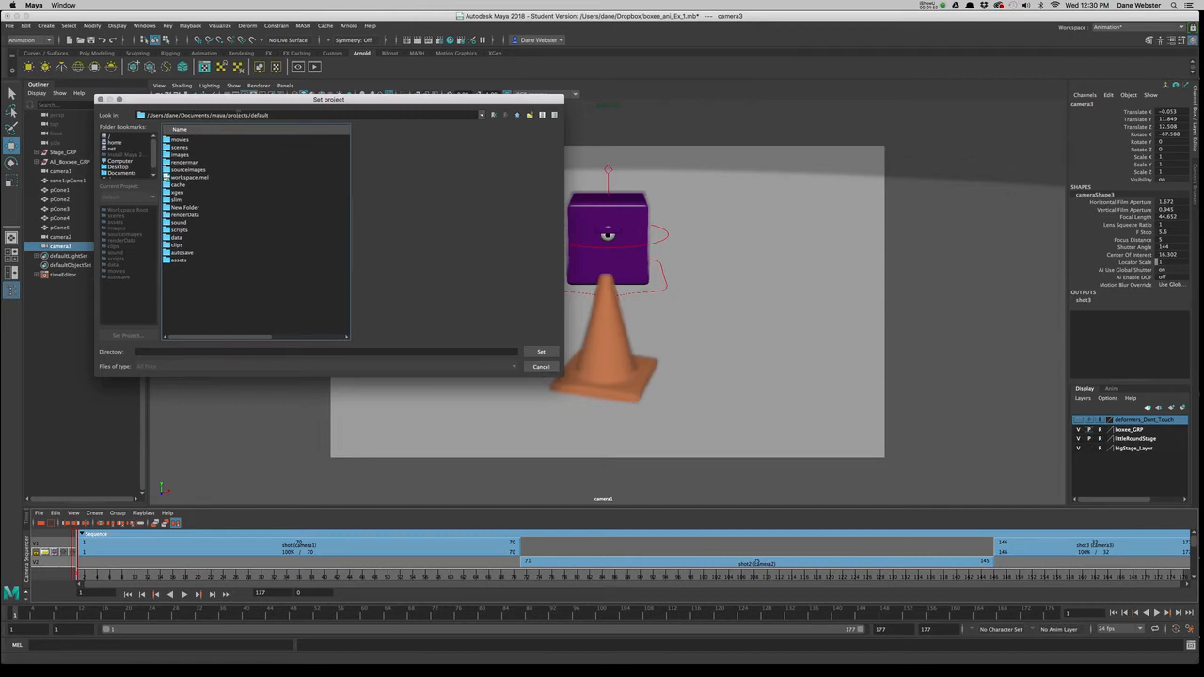
click(538, 367)
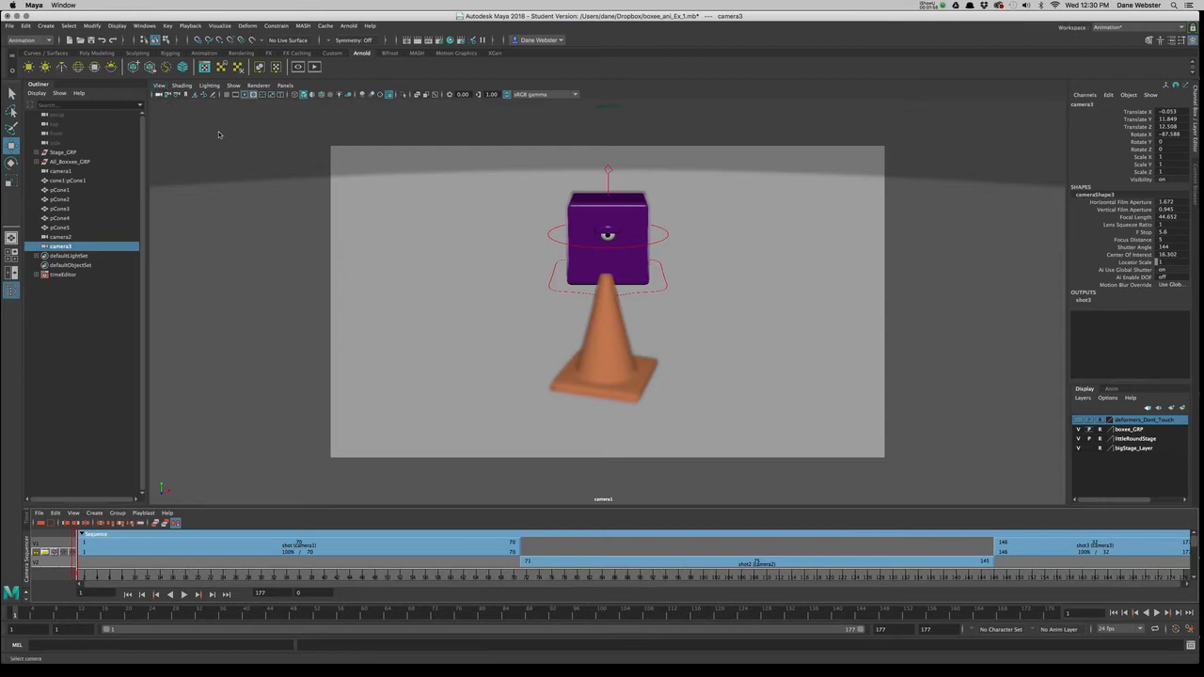
Open camera1's Camera Settings as a floating window beside the image gate and move the sequence to frame 32
drag(381, 575, 296, 560)
click(159, 86)
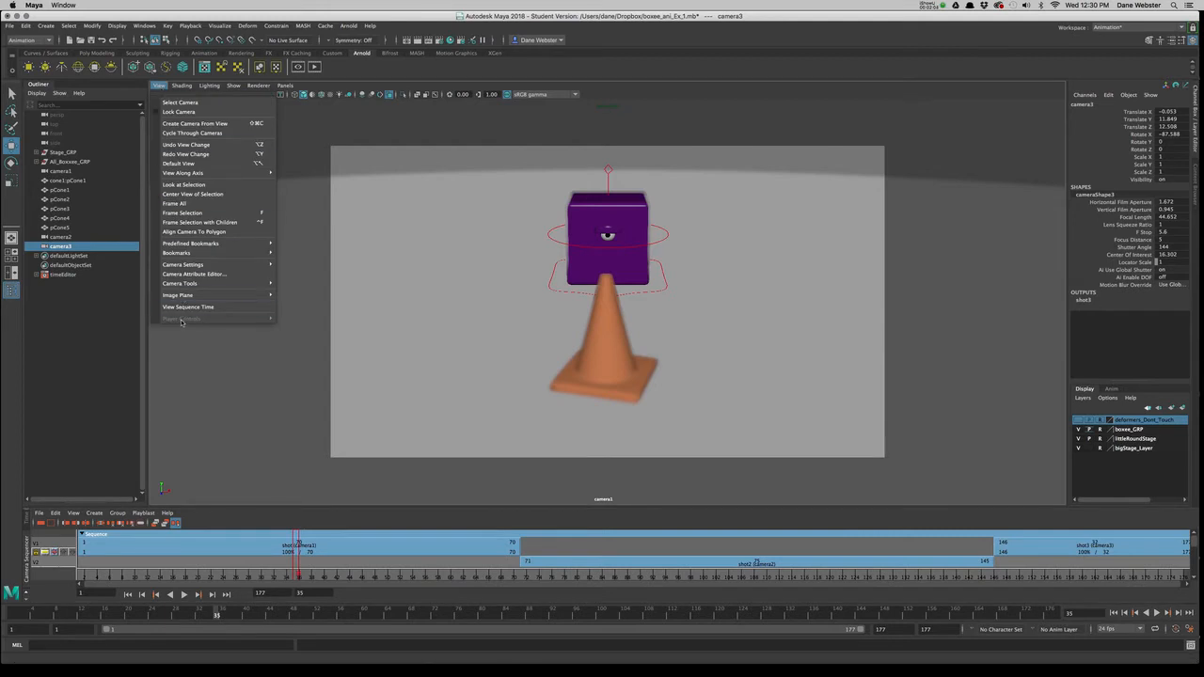
mouse_move(184, 267)
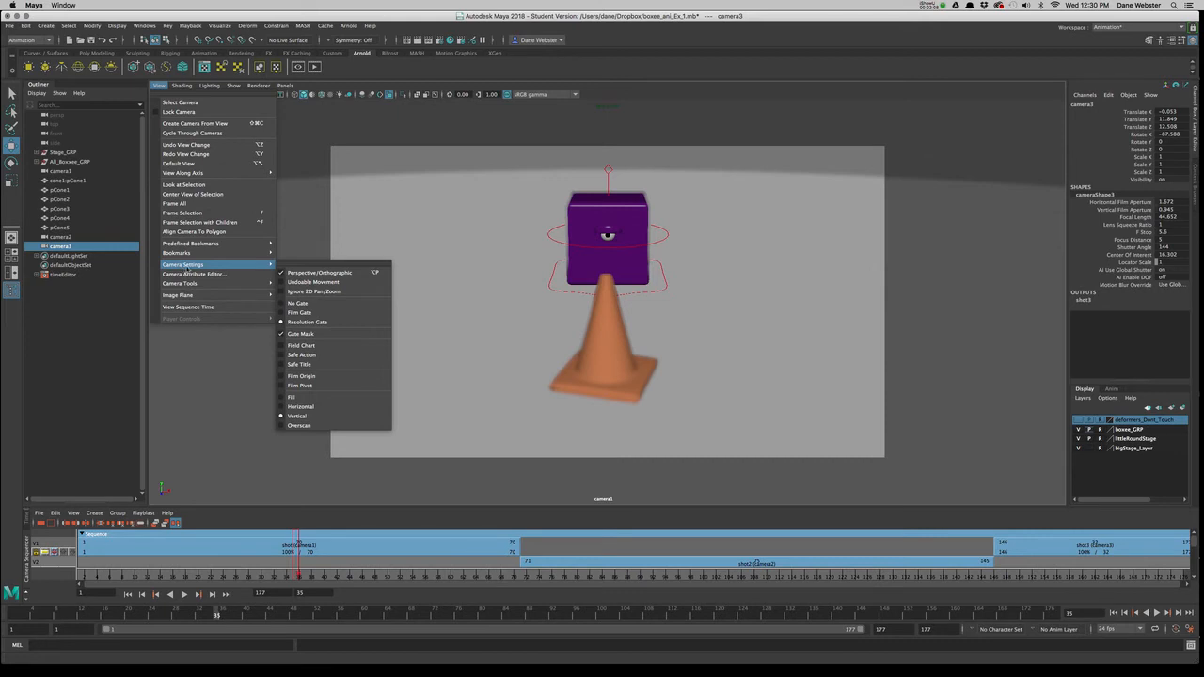
click(333, 267)
drag(373, 258, 251, 176)
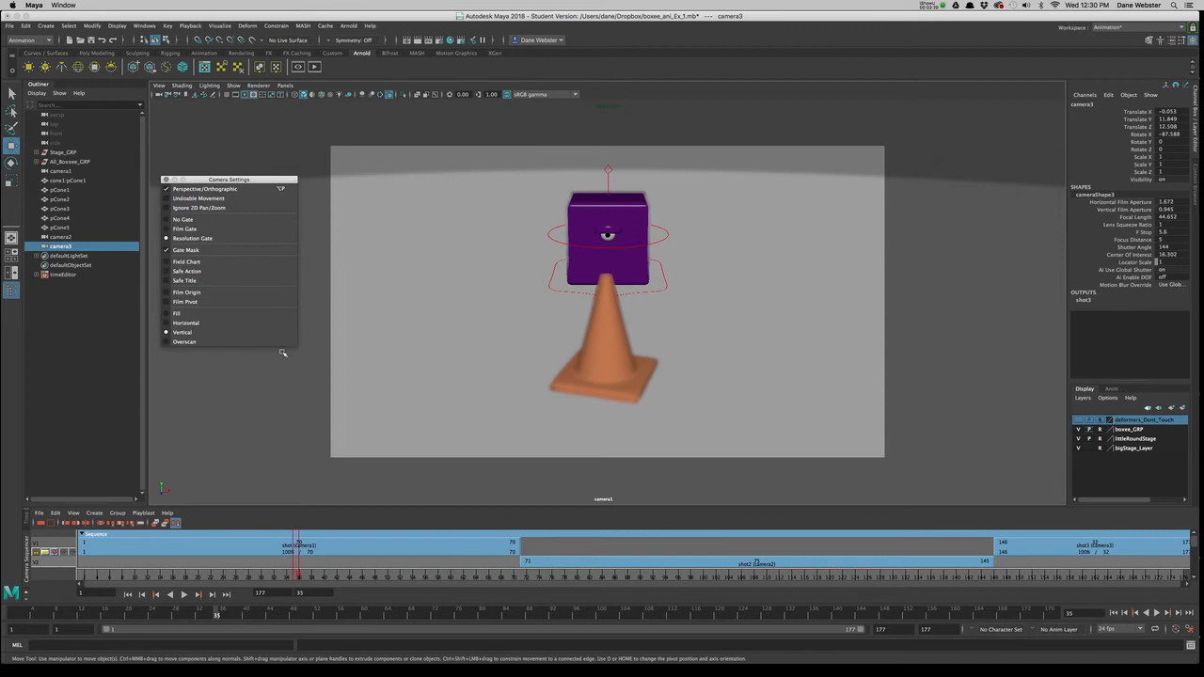
drag(259, 179, 254, 192)
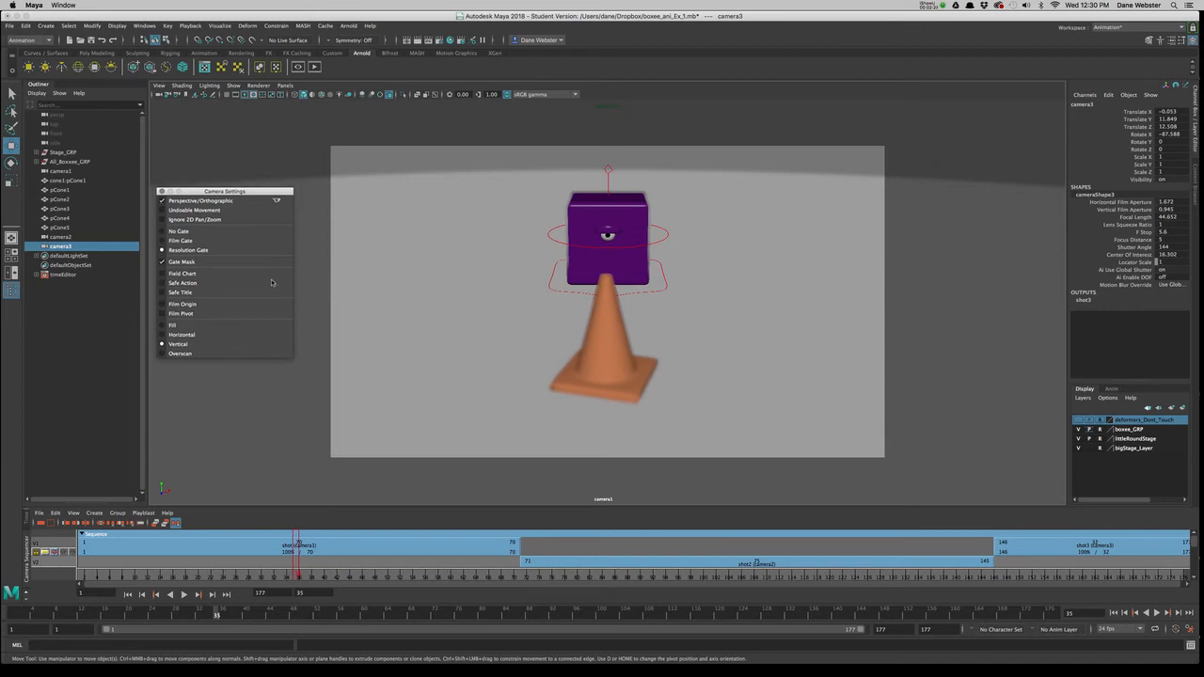
mouse_move(310, 575)
mouse_down()
mouse_move(229, 576)
mouse_move(339, 577)
mouse_move(276, 578)
mouse_up()
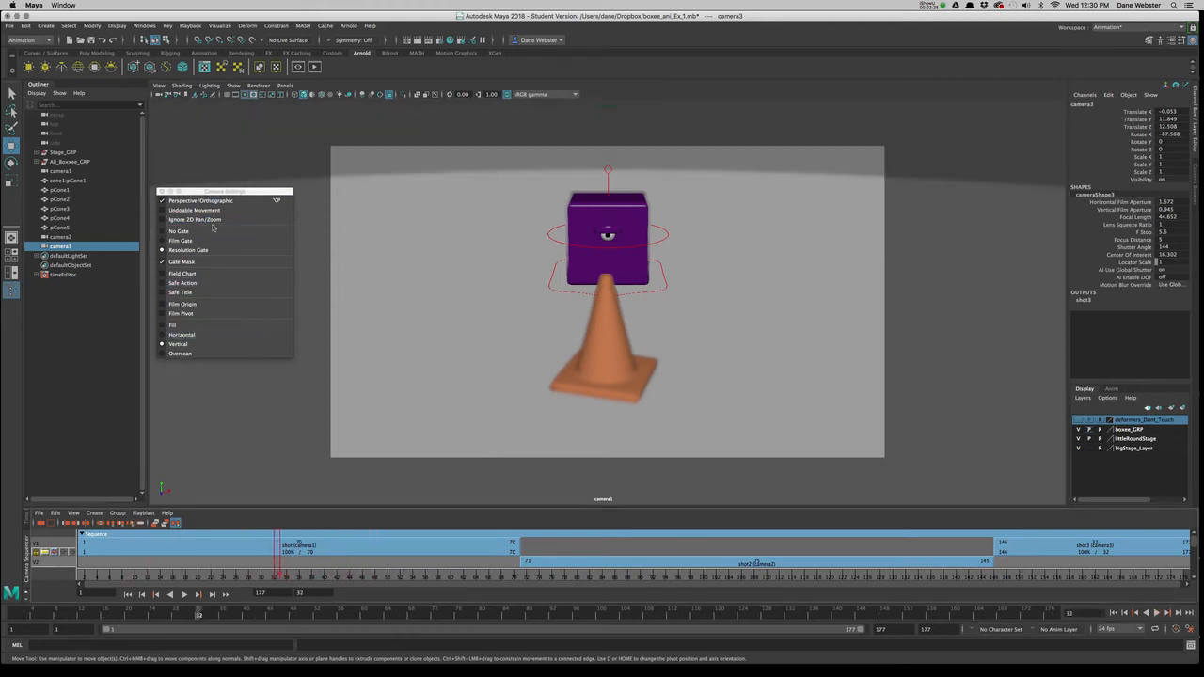
Compare the Fill, Horizontal and Vertical gate fits for camera1, ending on Vertical
click(169, 325)
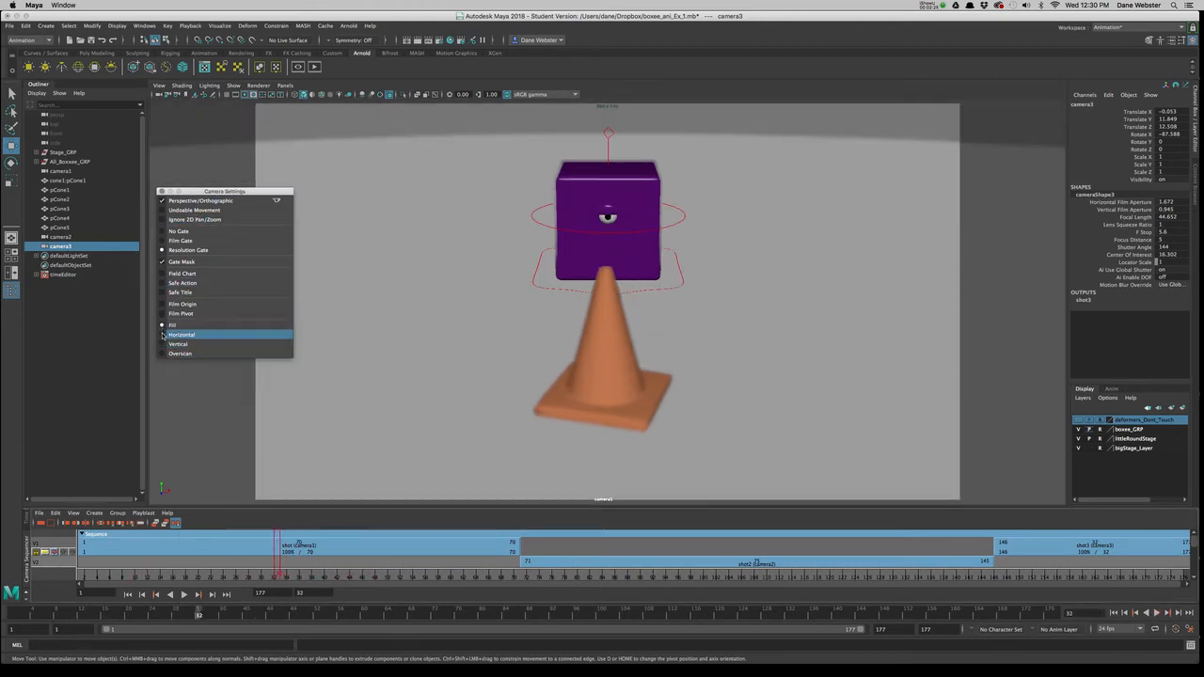
click(165, 344)
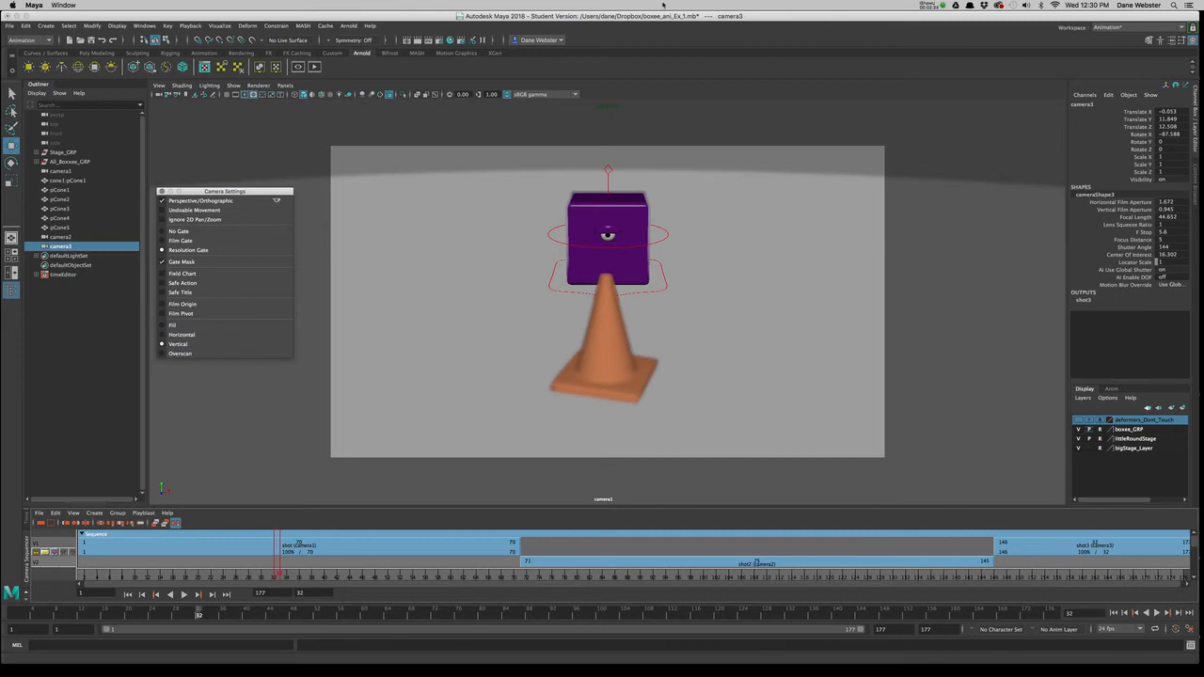
click(167, 326)
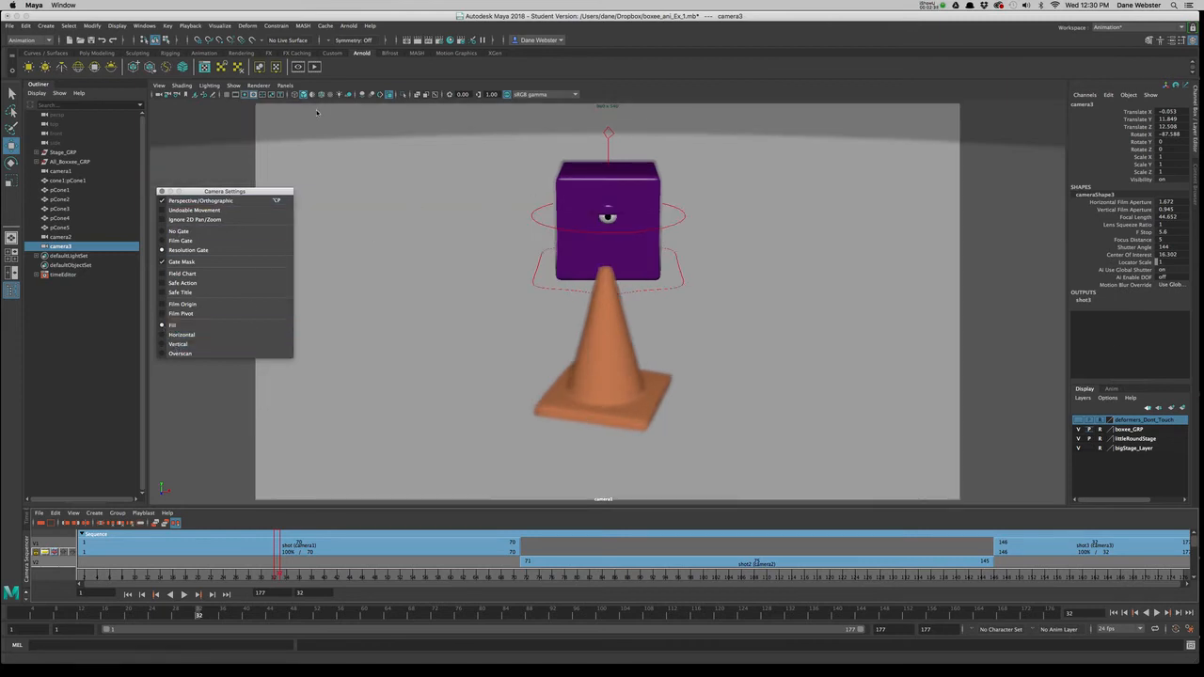
click(162, 335)
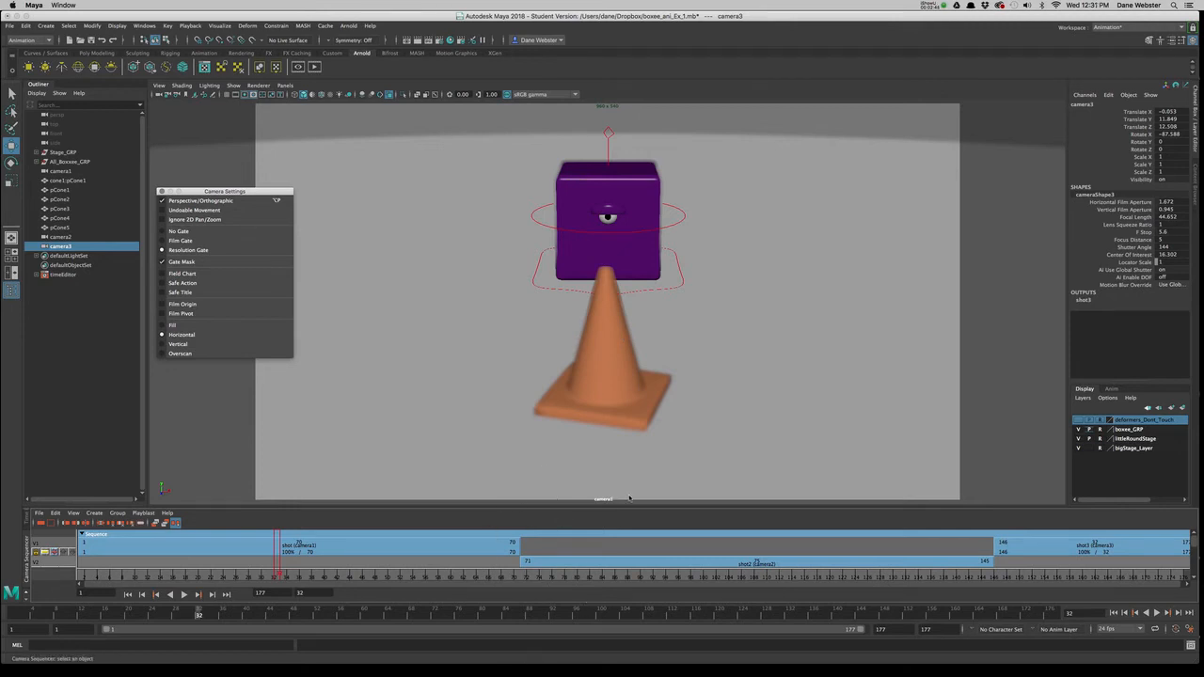
click(190, 345)
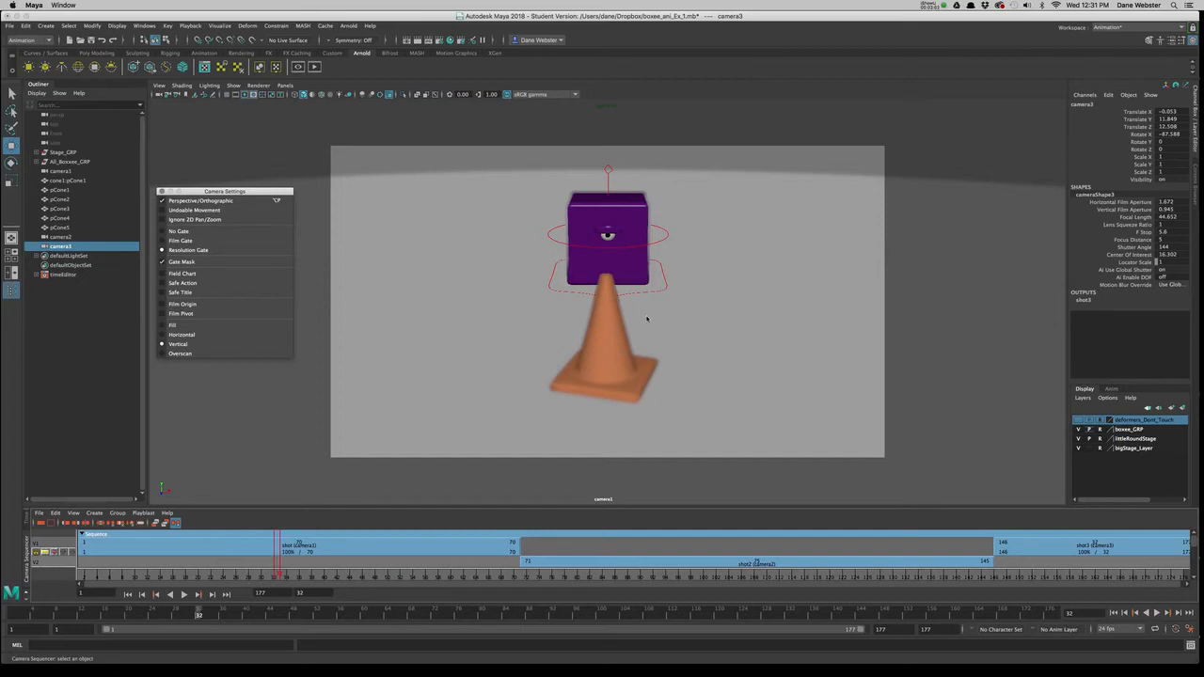
Check the gate fit of the cameras in shot2 and shot3, and close the floating Camera Settings
click(536, 578)
click(621, 578)
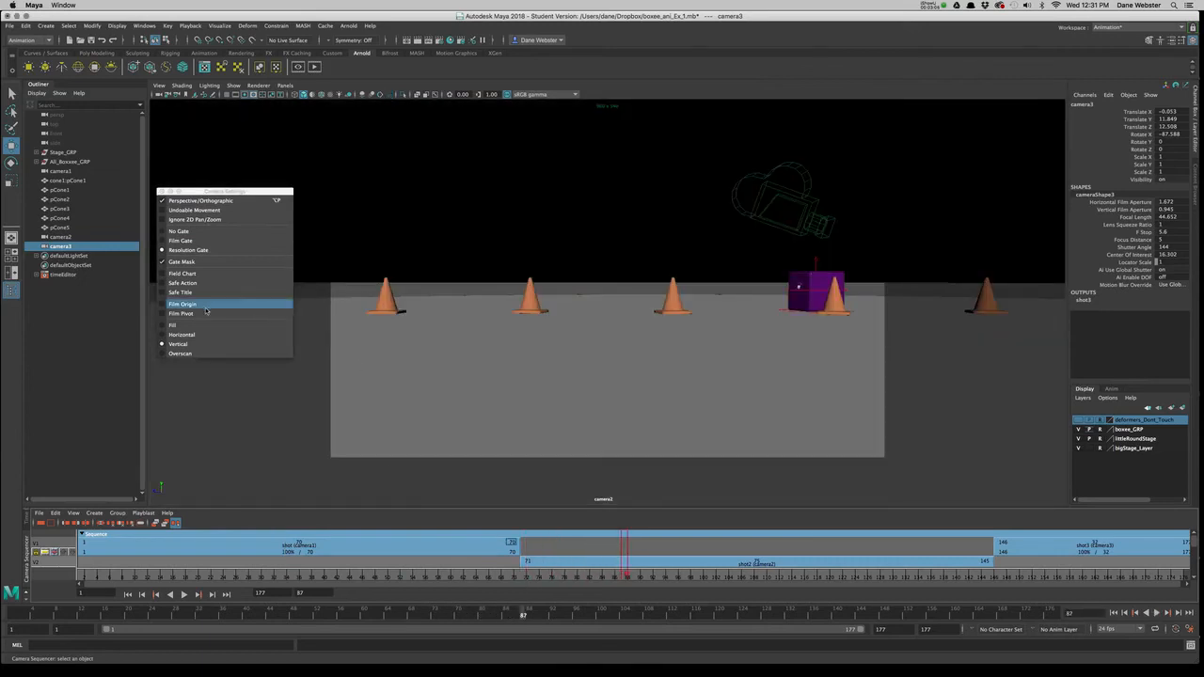
drag(984, 576, 1047, 575)
click(173, 324)
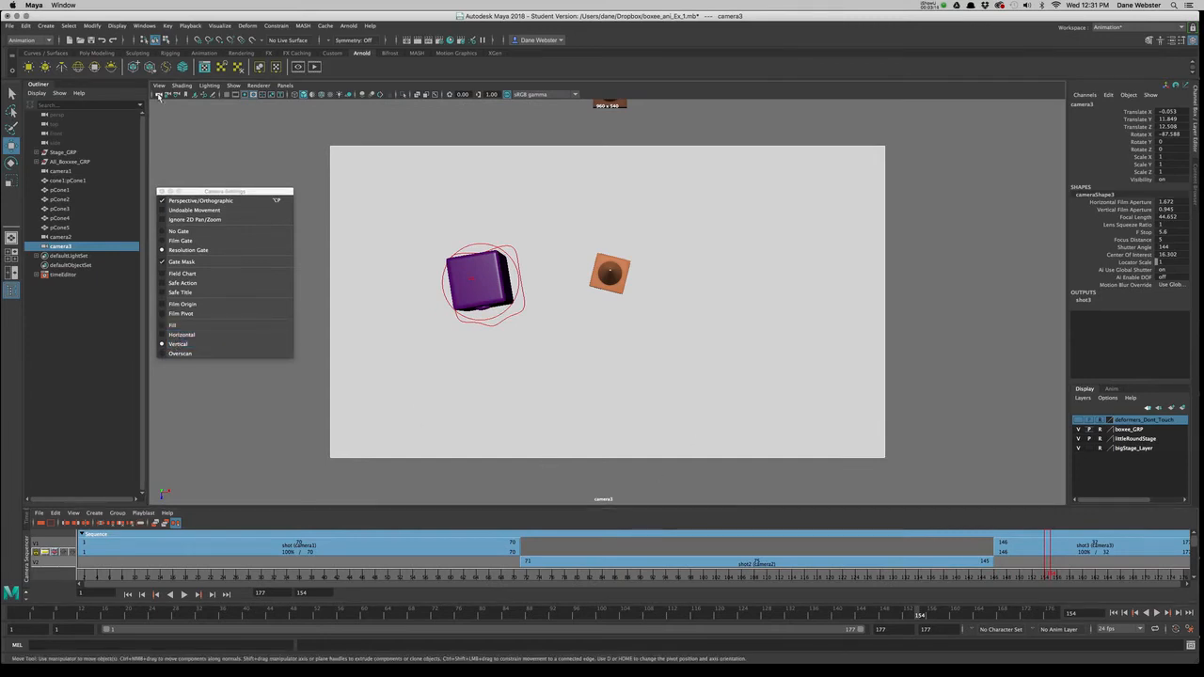
click(851, 575)
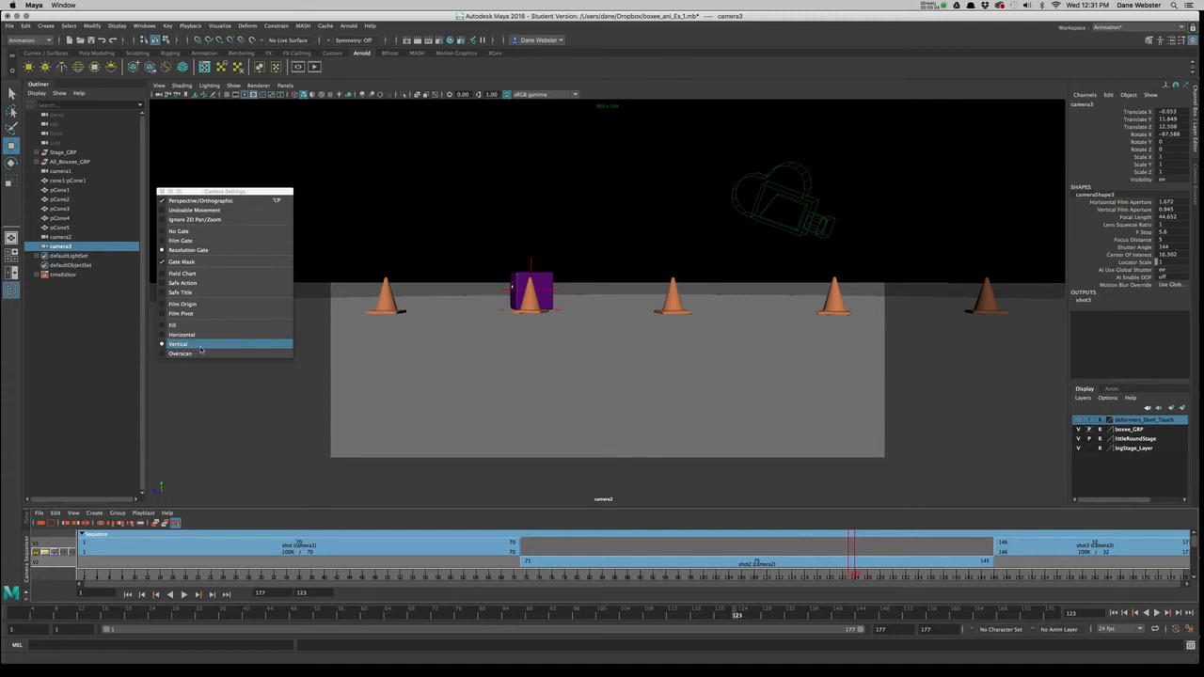
click(161, 191)
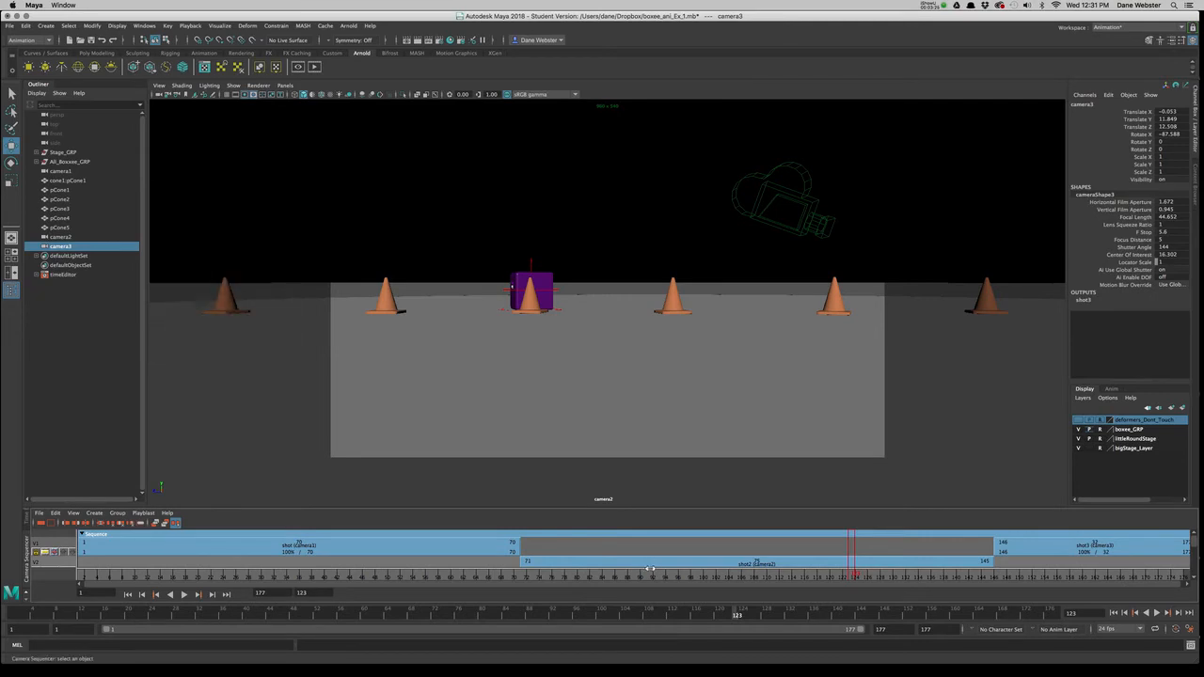
Scrub through the sequence to review the shots' framing and return the playhead to frame 2
drag(623, 576, 812, 552)
drag(813, 575, 417, 501)
drag(307, 576, 89, 576)
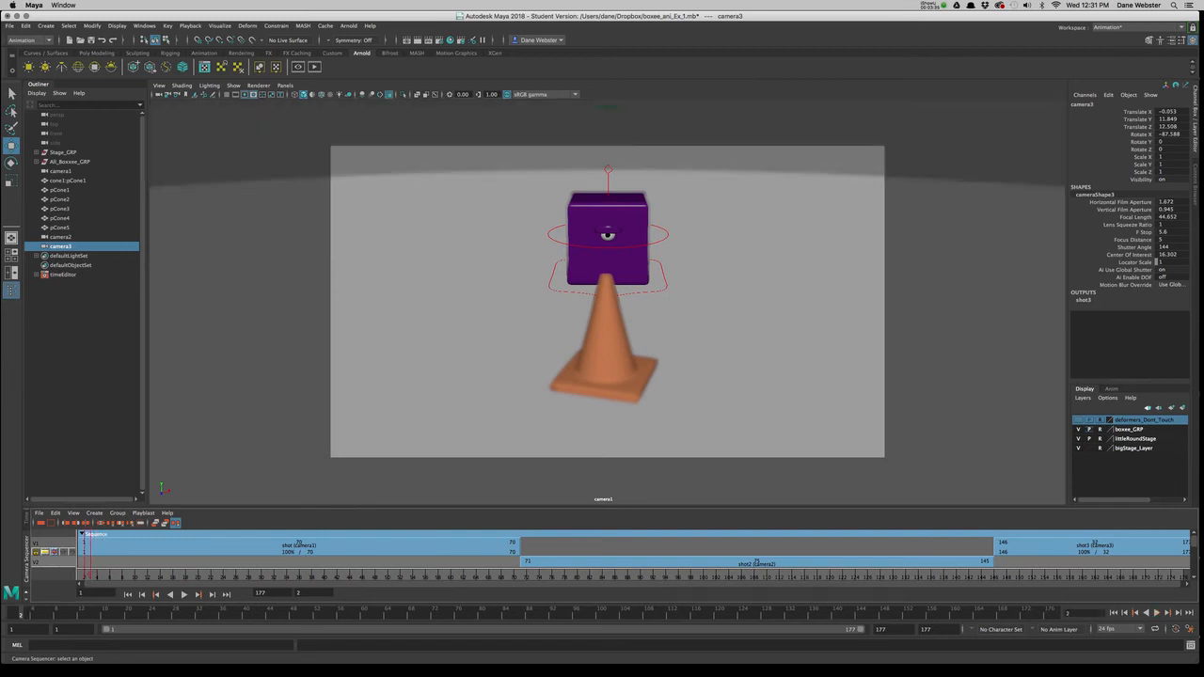
Open the options for playblasting the whole sequence and move their window closer to the camera view
click(144, 514)
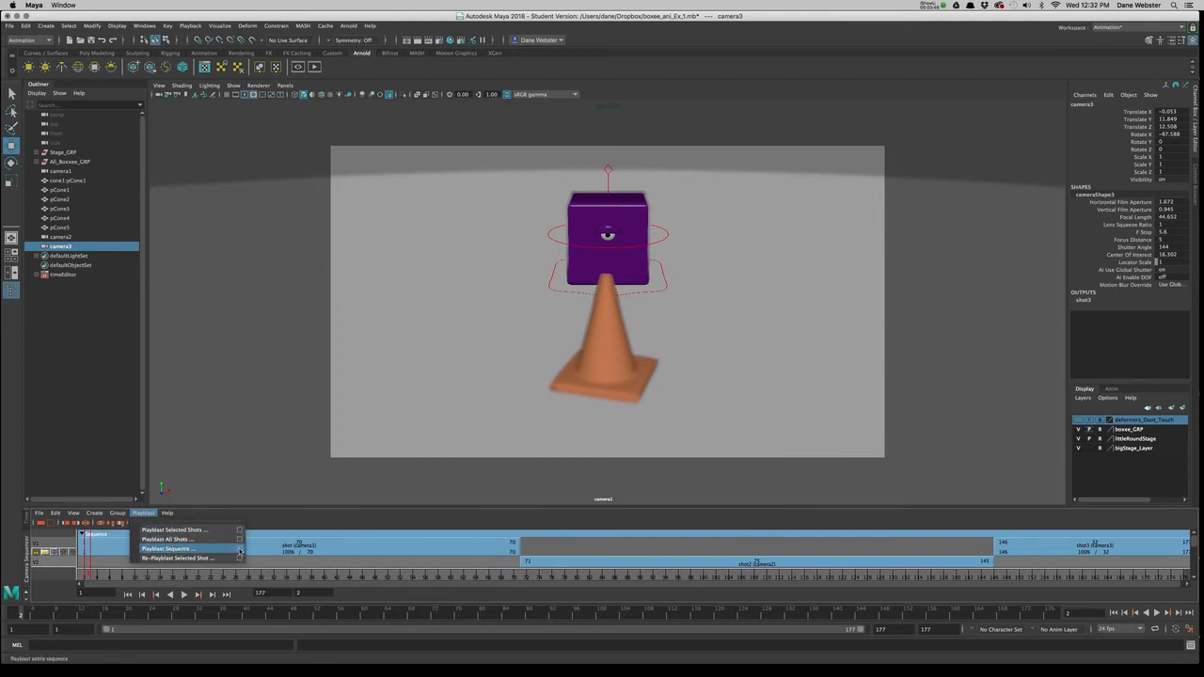
click(240, 549)
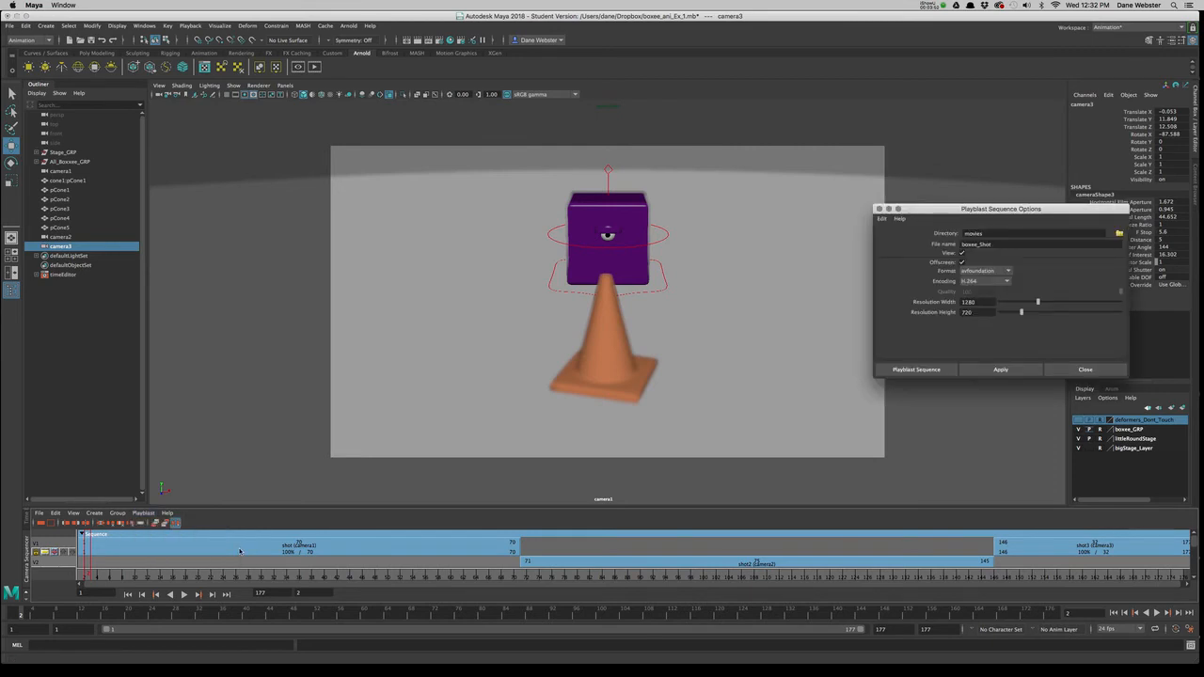
drag(1040, 211, 921, 182)
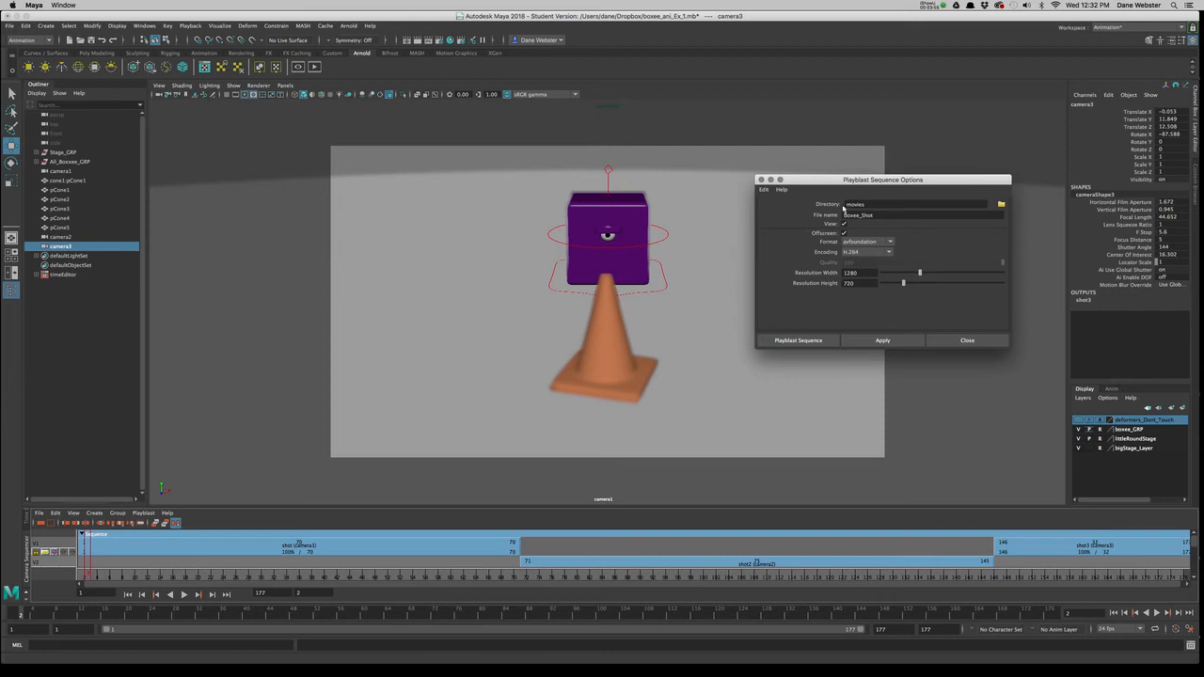
Switch to Finder, inspect the movies folder of the default Maya project under Documents, and close the Finder window
mouse_move(854, 670)
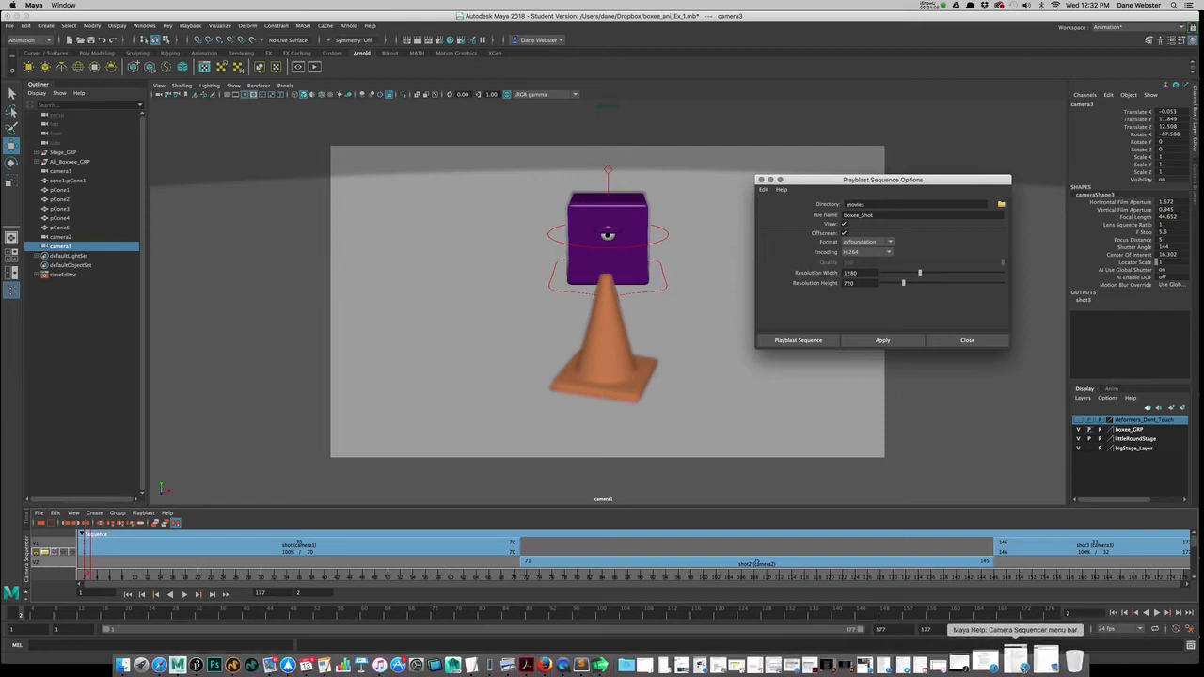
click(149, 661)
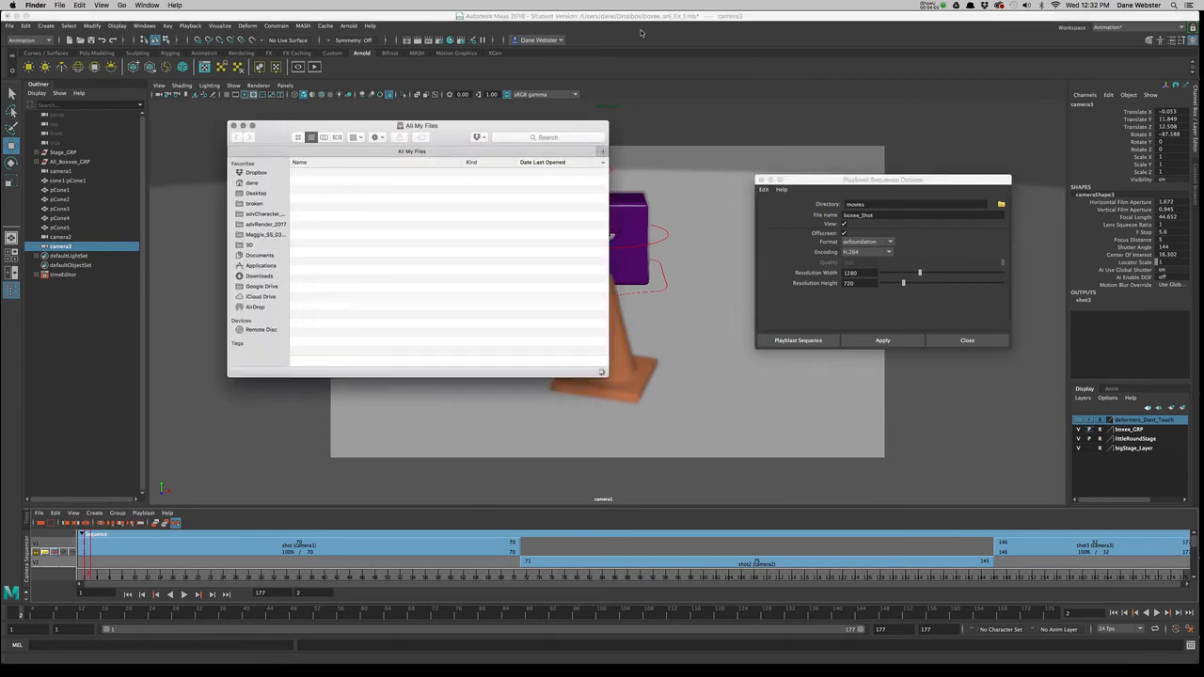
click(257, 183)
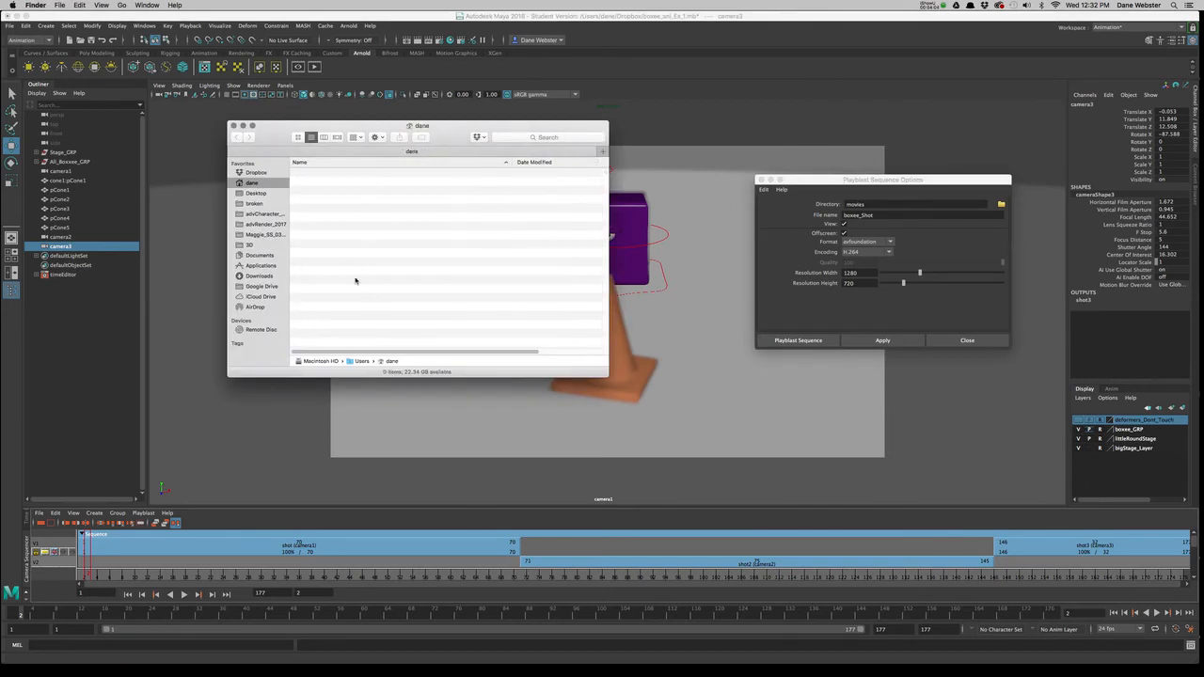
double_click(331, 221)
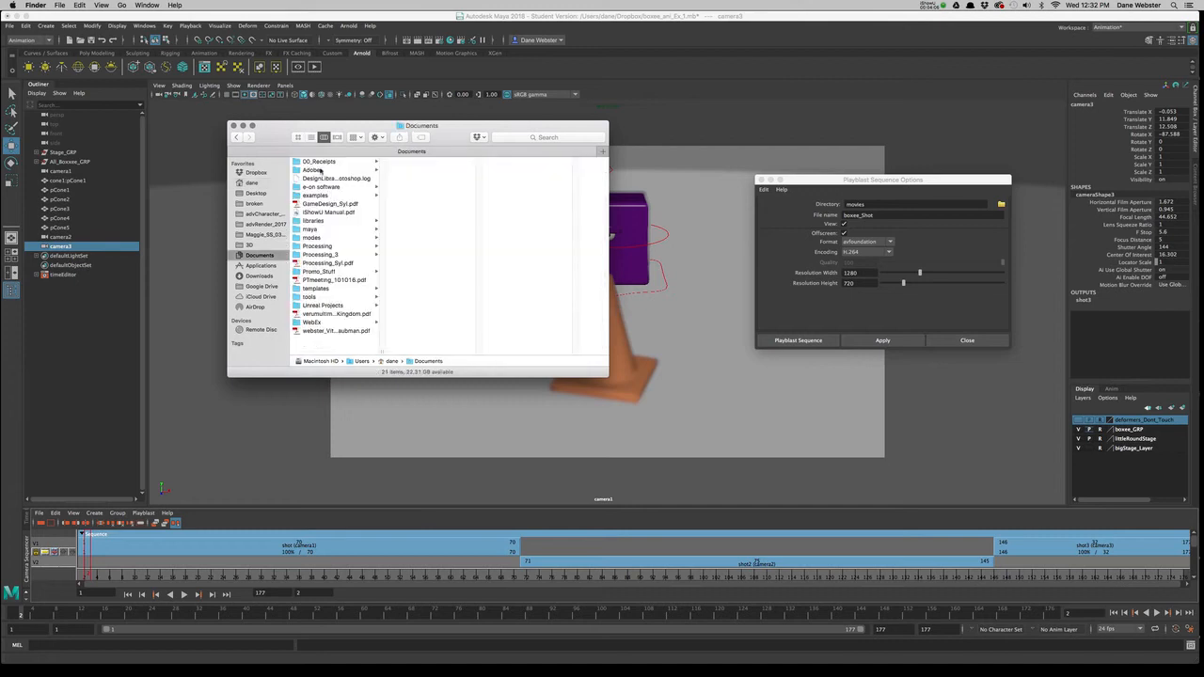
click(315, 230)
click(411, 162)
click(500, 178)
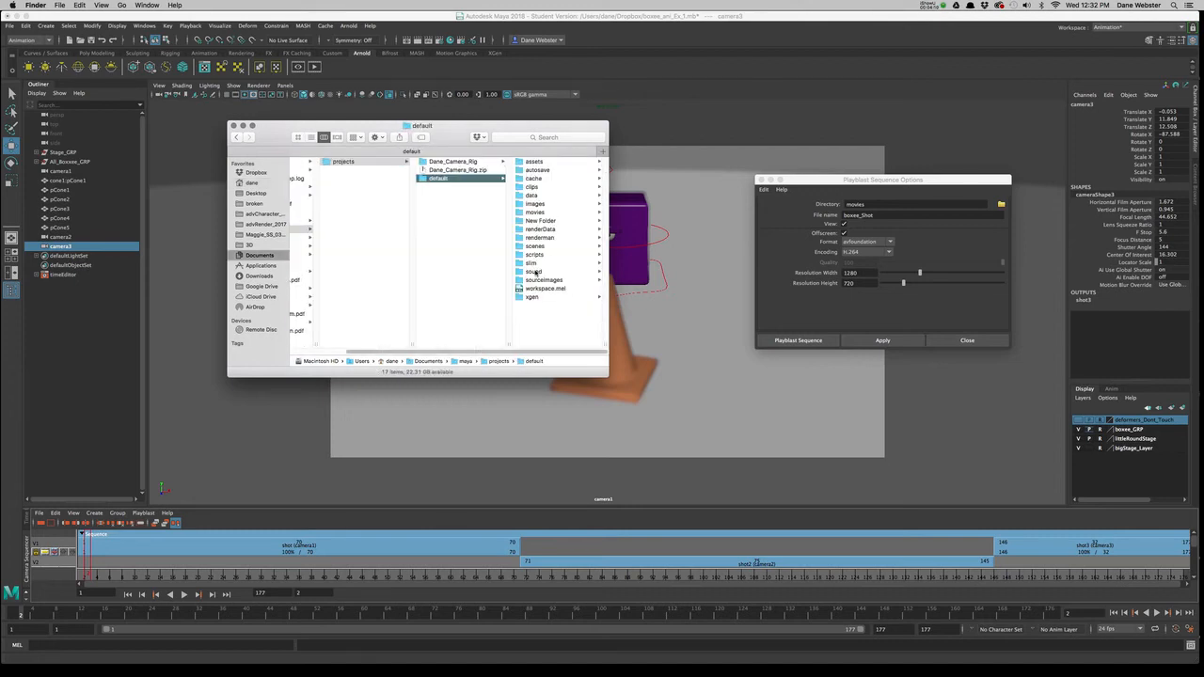
click(533, 211)
drag(487, 129, 1075, 21)
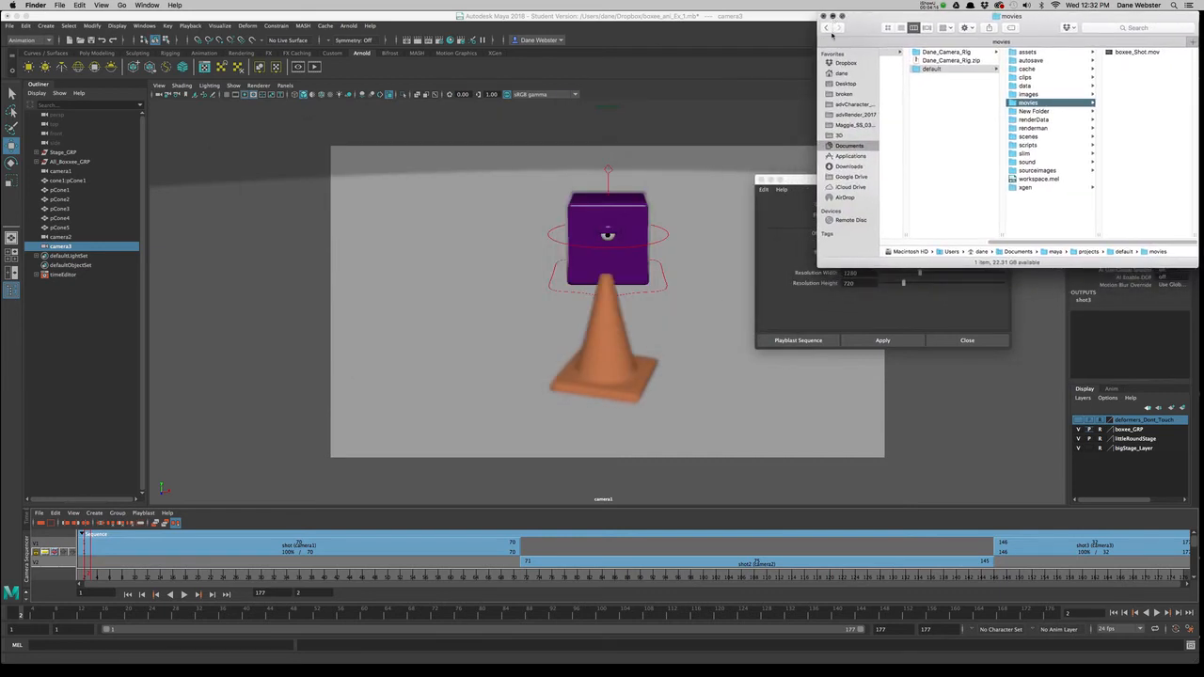
click(831, 19)
Check which folder the playblast directory points to, and dismiss the folder browser without choosing another one
drag(820, 184, 694, 148)
click(873, 167)
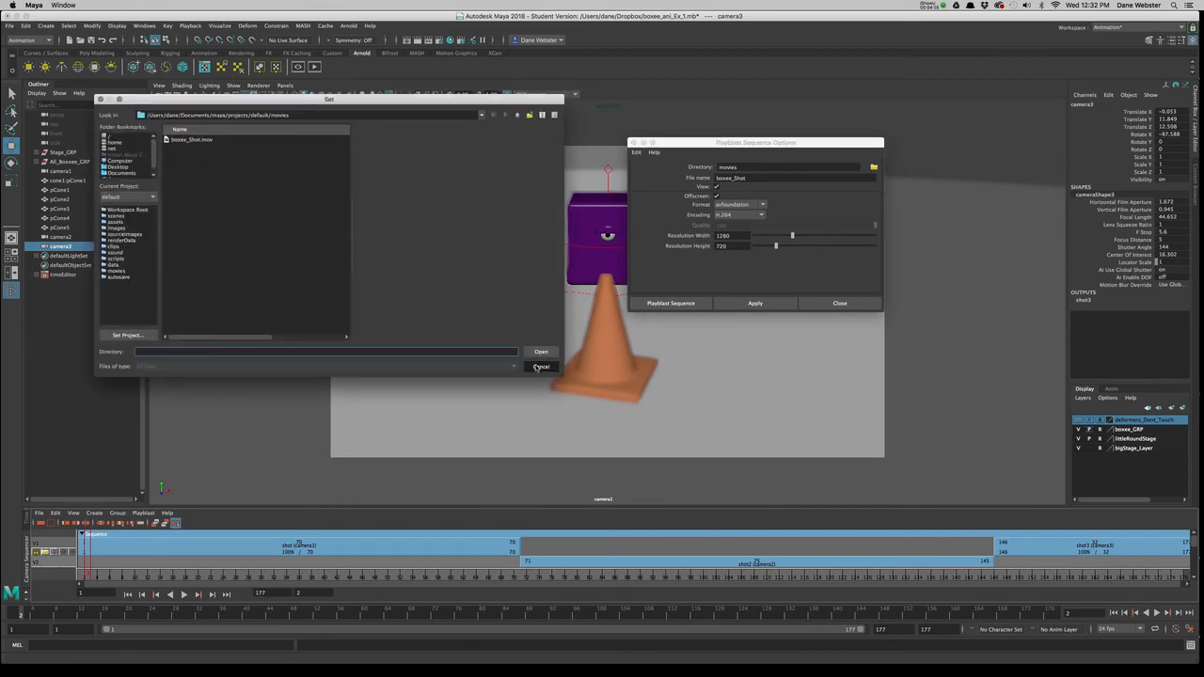
click(542, 367)
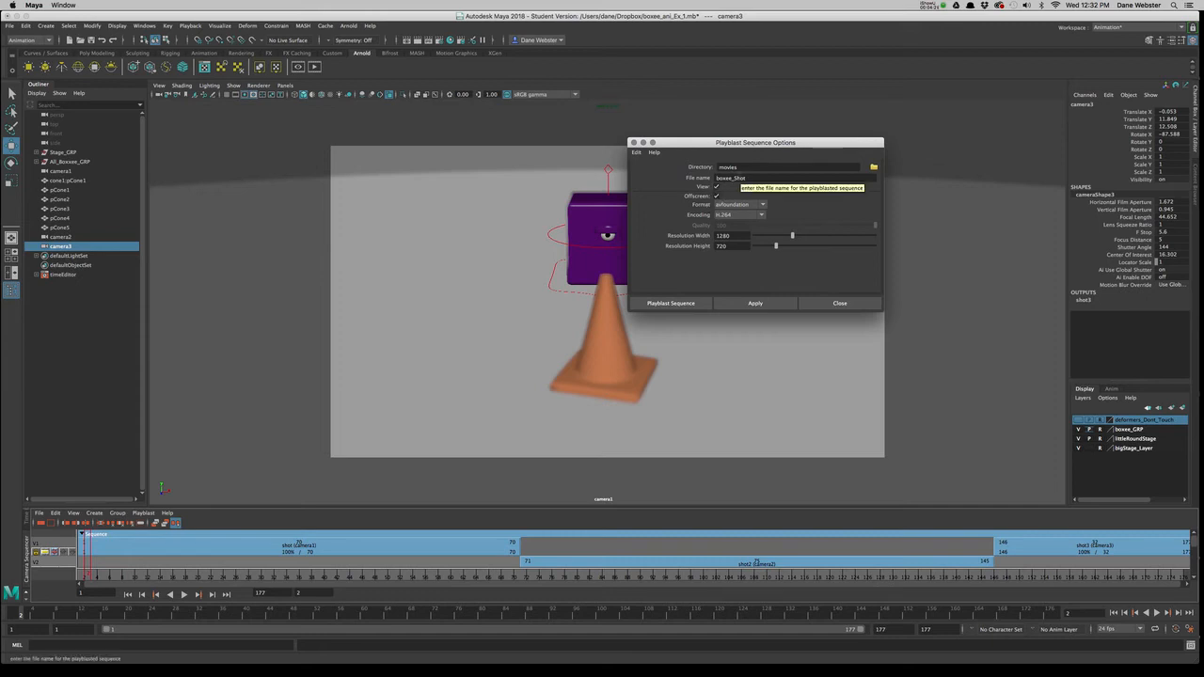
Review the playblast format and encoding choices, selecting avfoundation as the format and H.264 as the encoding
click(755, 205)
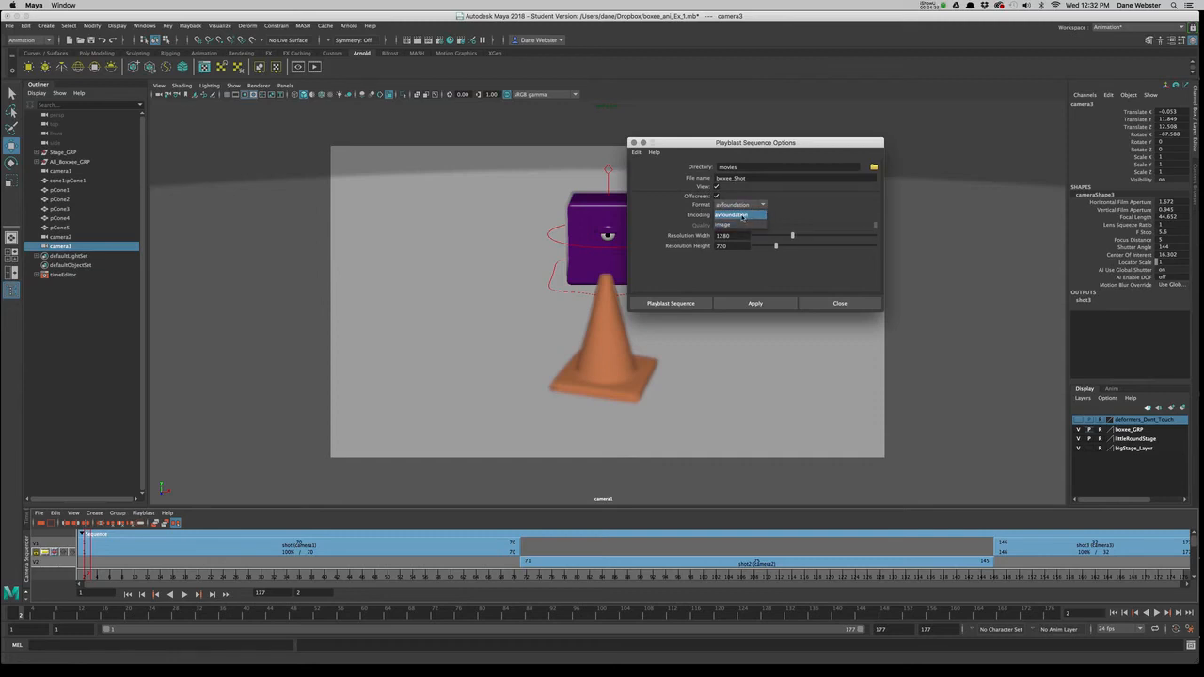
click(729, 217)
click(763, 206)
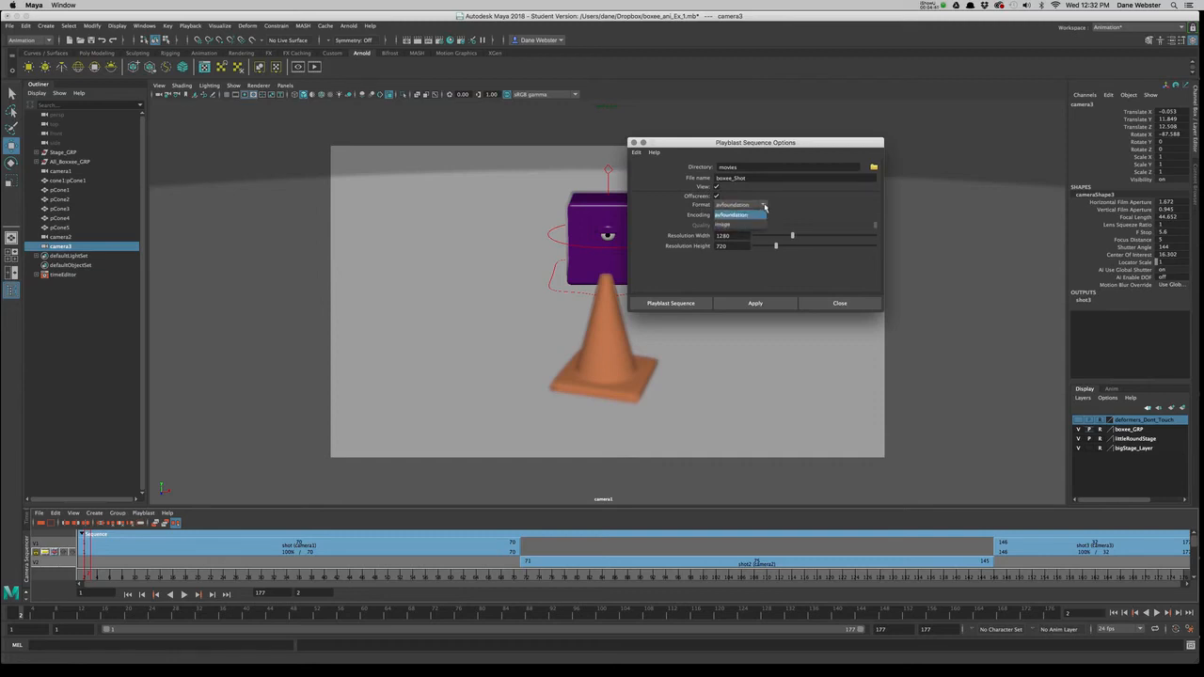
click(781, 216)
click(762, 214)
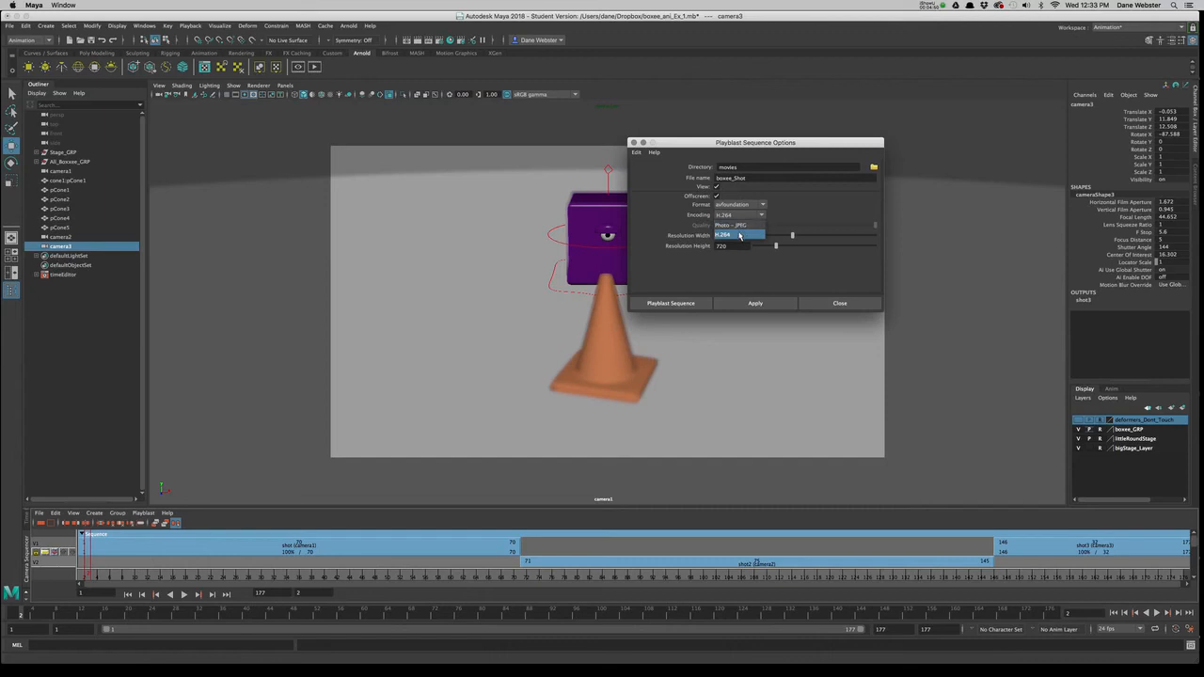
click(741, 234)
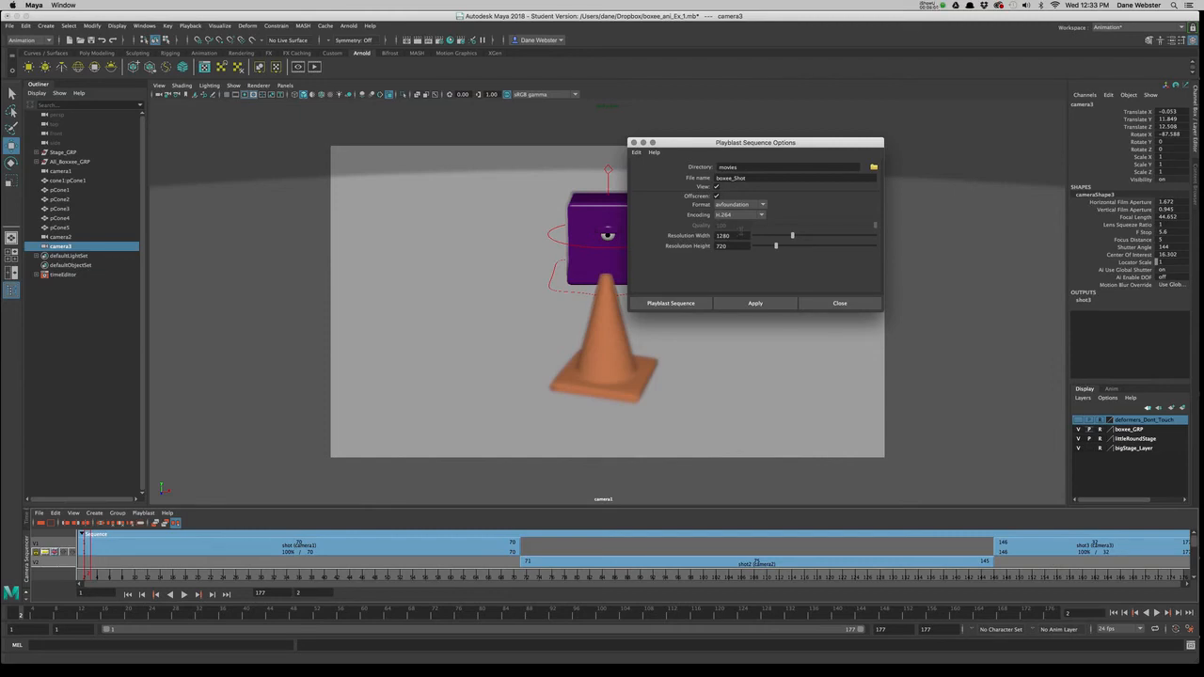
click(762, 216)
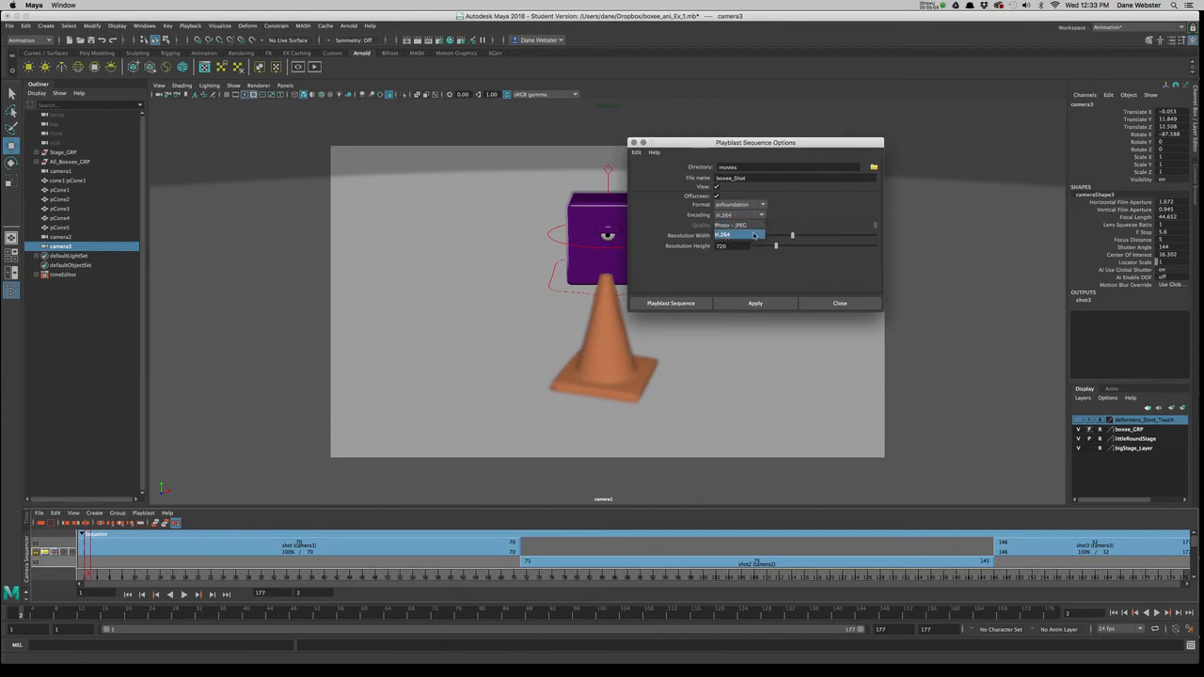
click(754, 236)
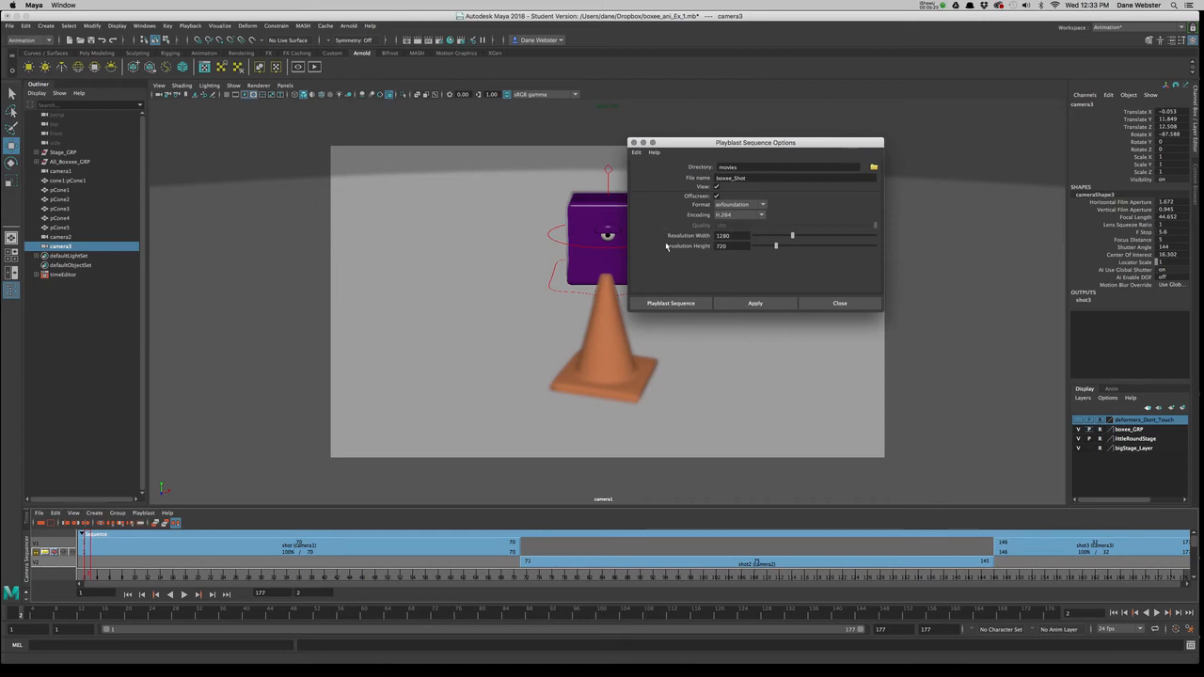
Playblast the sequence to the boxee_Shot movie and play it in QuickTime Player, with the options window moved aside
click(755, 304)
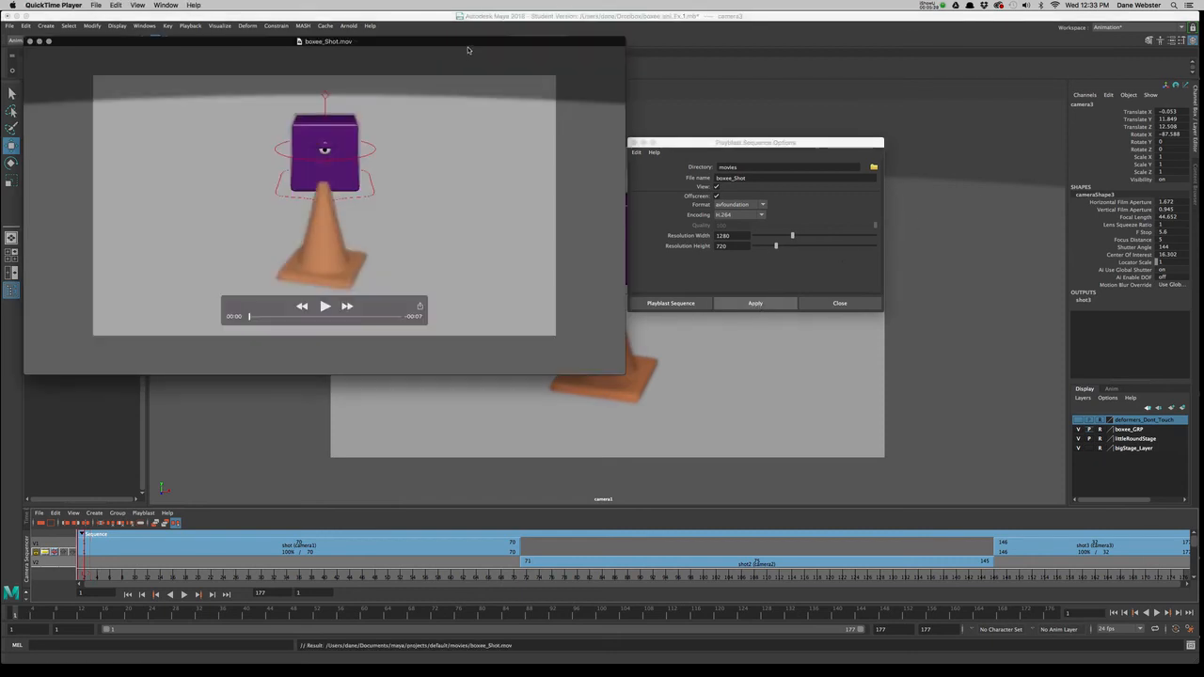
drag(470, 41, 629, 98)
click(482, 363)
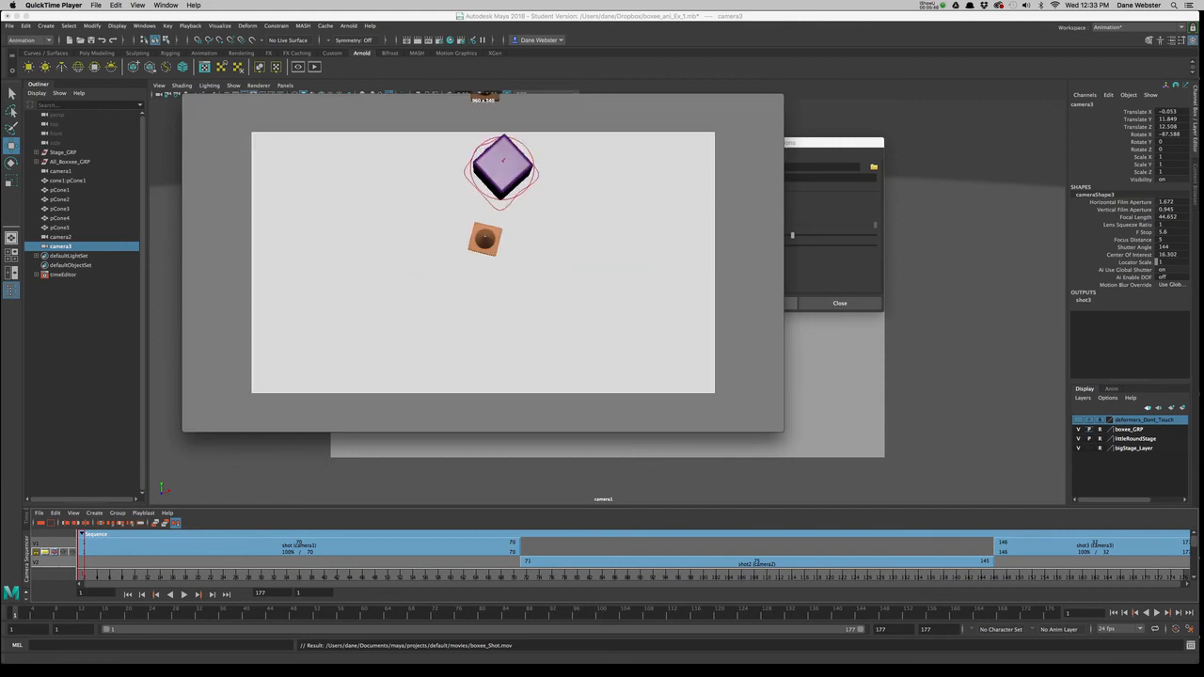
drag(835, 143, 1040, 140)
click(475, 143)
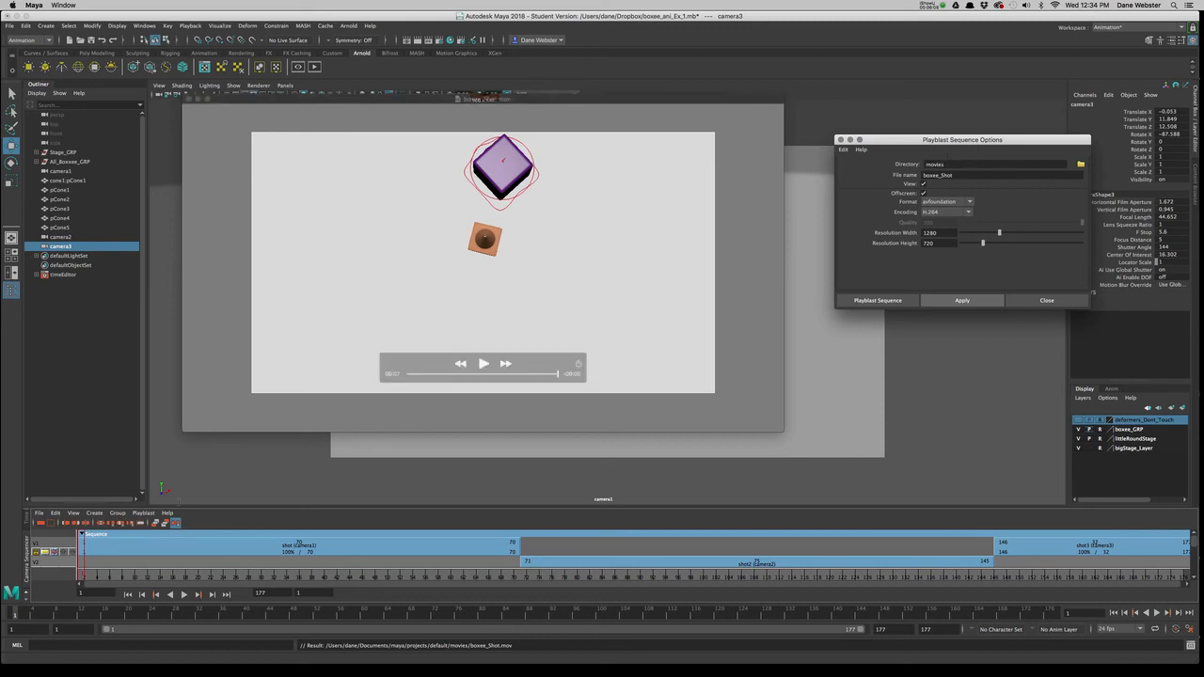
click(143, 513)
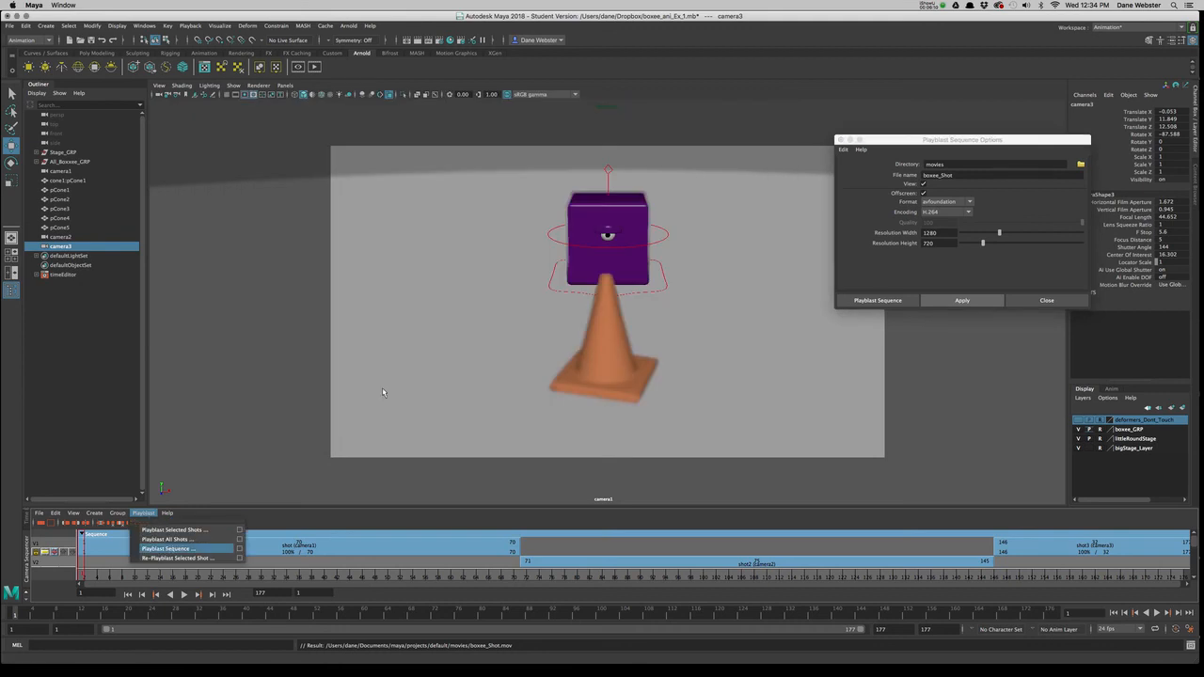
click(478, 358)
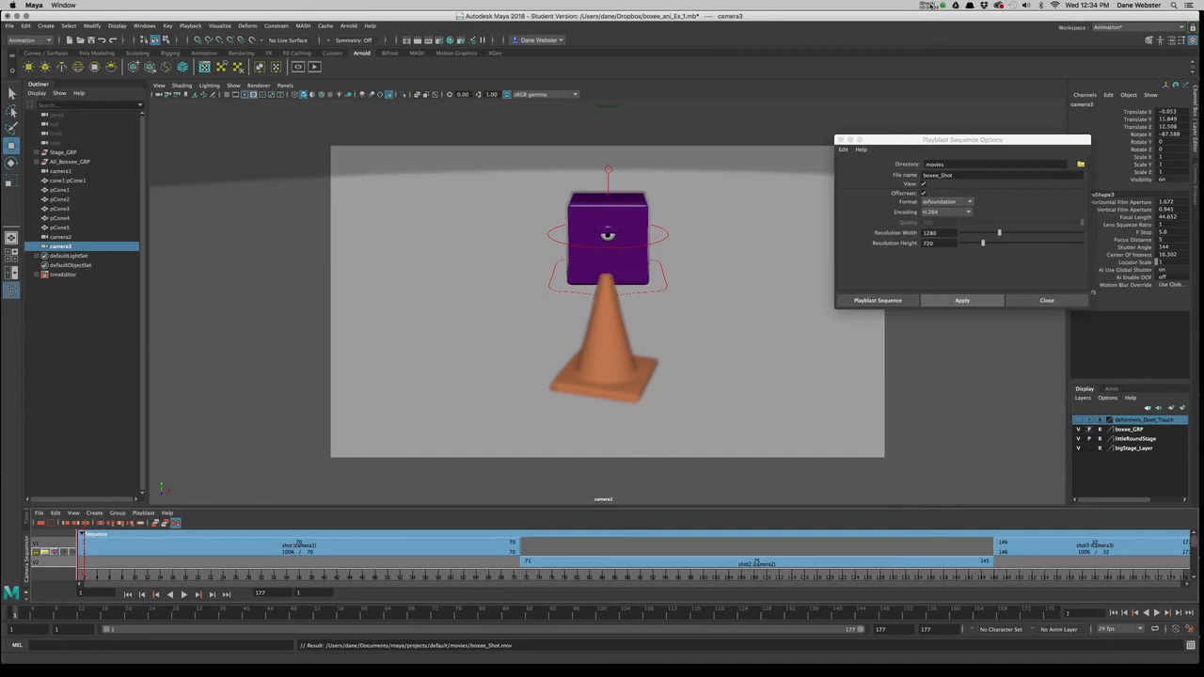
click(931, 6)
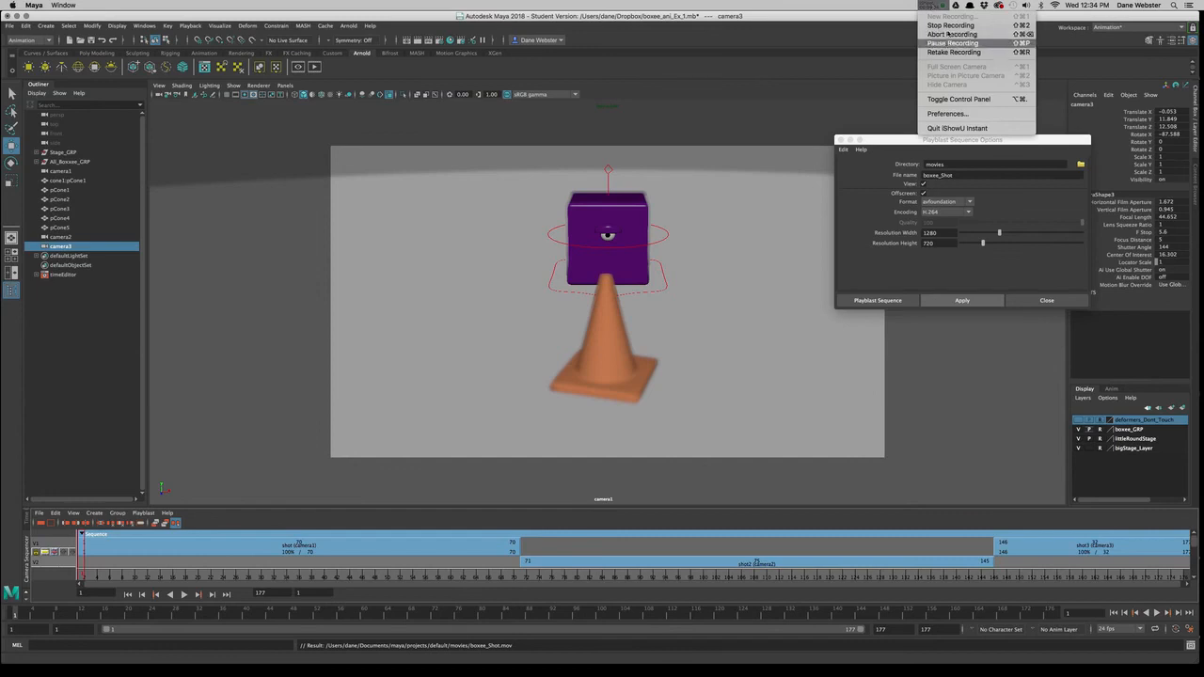